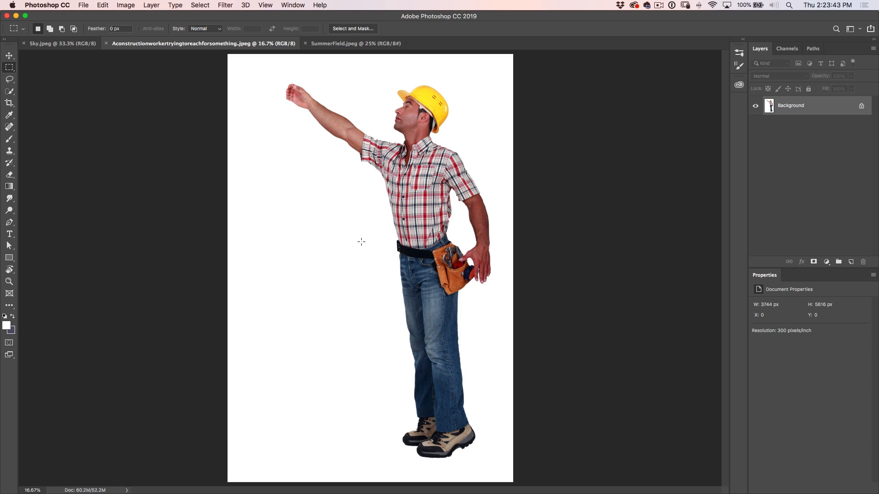
# Select the white backdrop around the worker with Color Range, using a Grayscale selection preview and a Fuzziness of 20
pyautogui.click(198, 5)
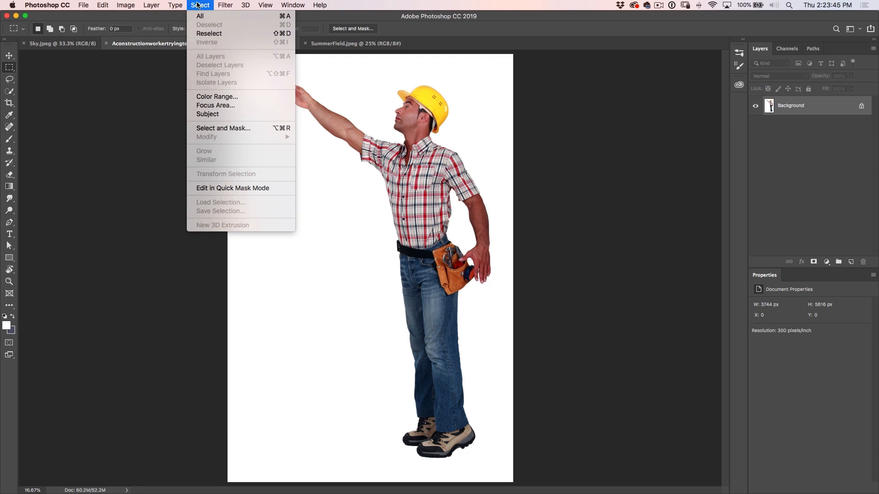
pyautogui.click(234, 97)
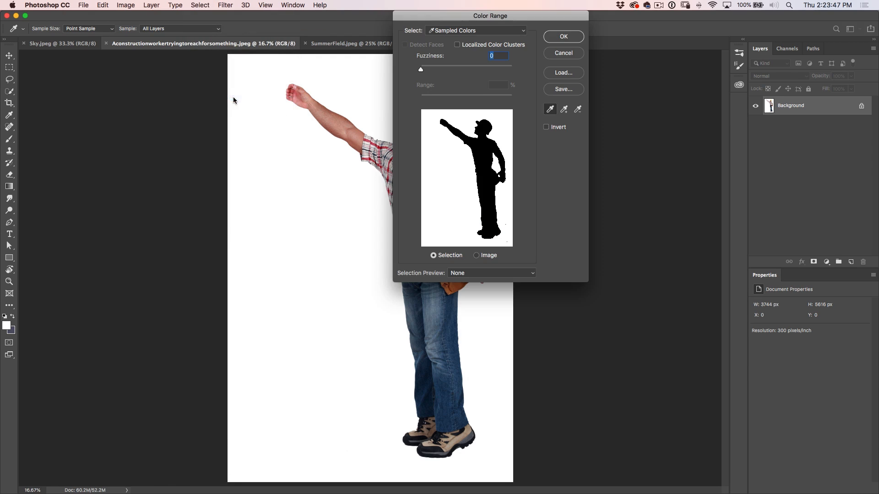
pyautogui.moveTo(450, 17); pyautogui.dragTo(585, 62)
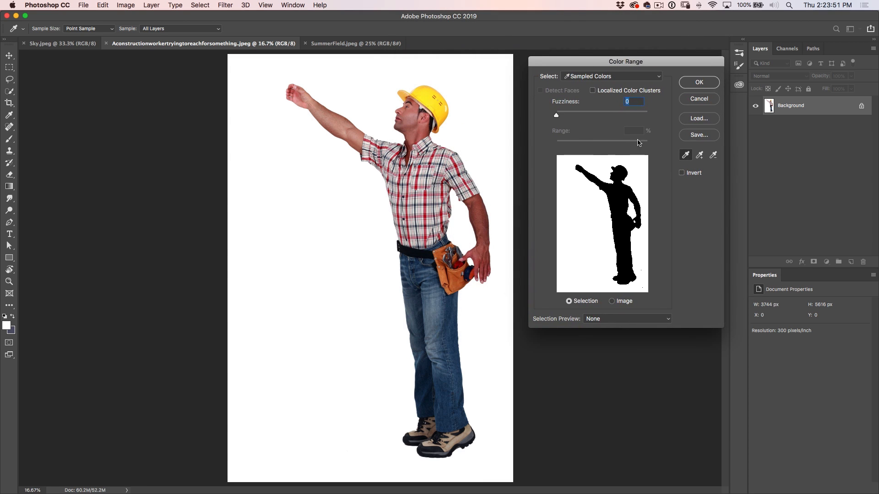
pyautogui.moveTo(557, 115); pyautogui.dragTo(589, 115)
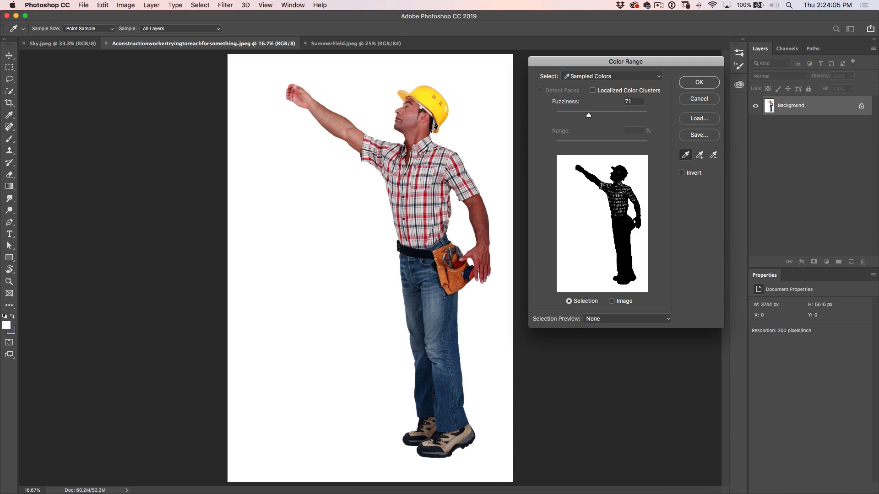
pyautogui.moveTo(588, 115); pyautogui.dragTo(556, 120)
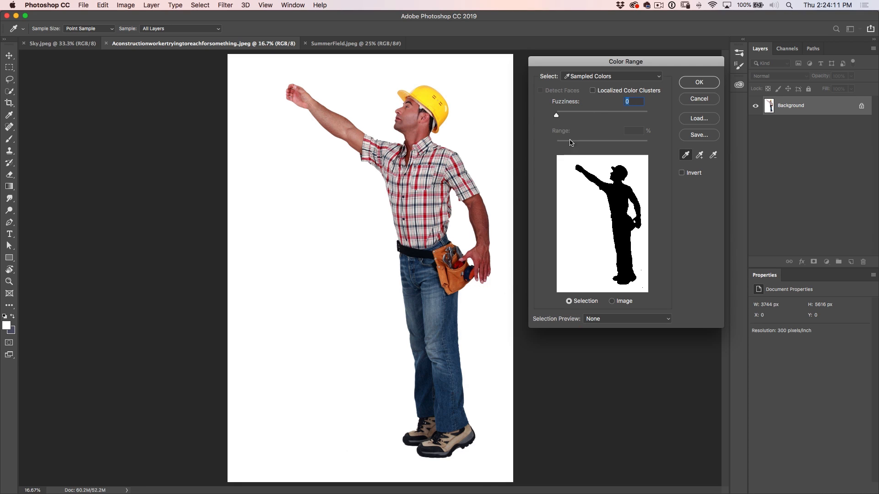
pyautogui.click(608, 319)
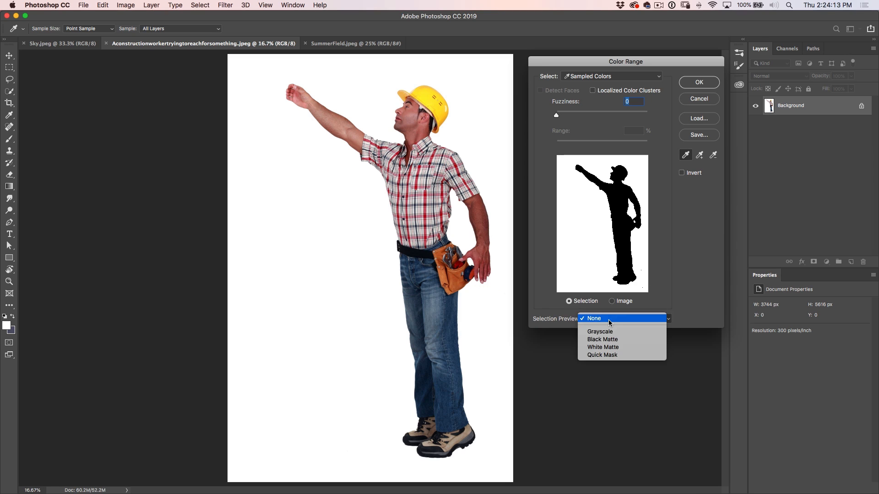
pyautogui.click(614, 333)
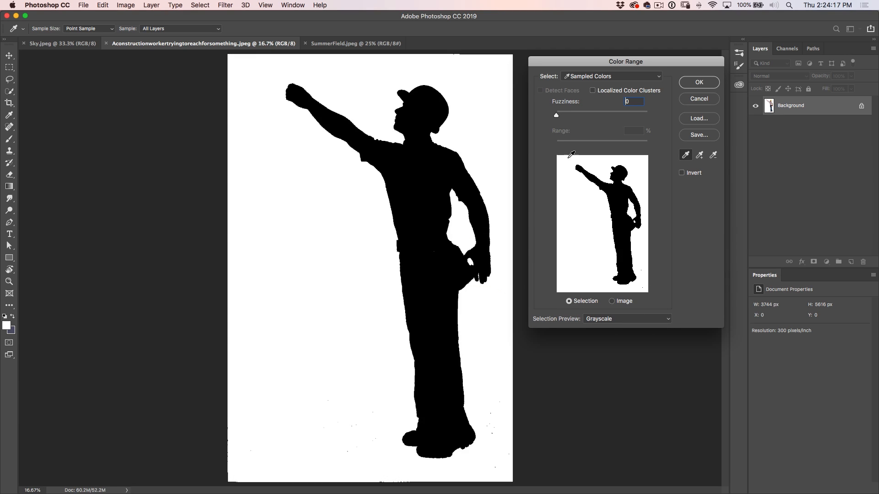
pyautogui.moveTo(557, 118); pyautogui.dragTo(566, 117)
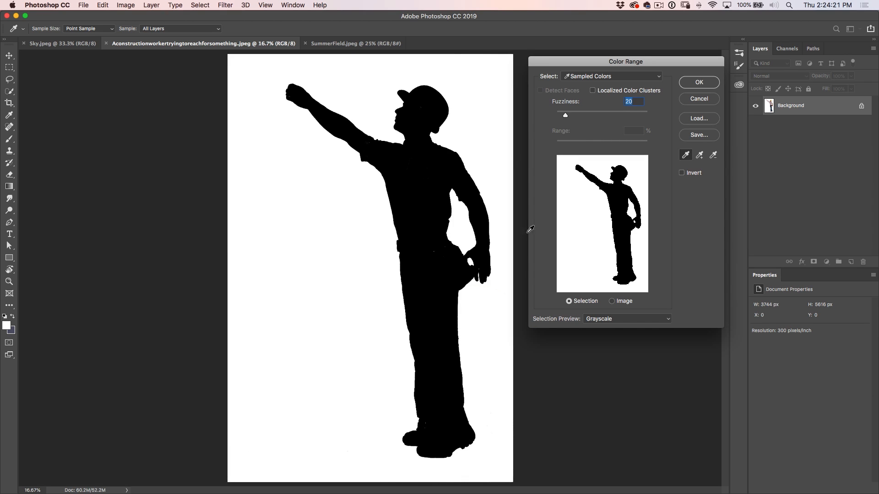
pyautogui.click(711, 83)
# Bring the selection into Select and Mask, invert it to isolate the worker, and preview it On Black
pyautogui.press('v')
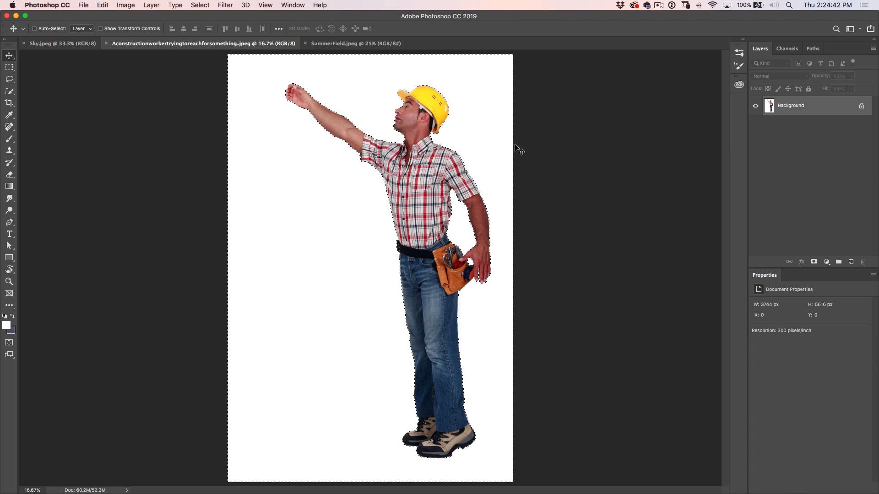
pyautogui.click(10, 67)
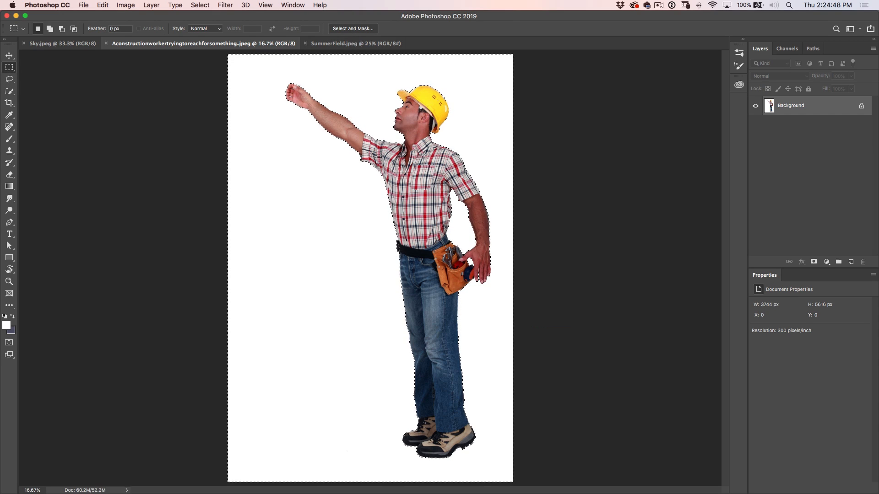
pyautogui.click(348, 29)
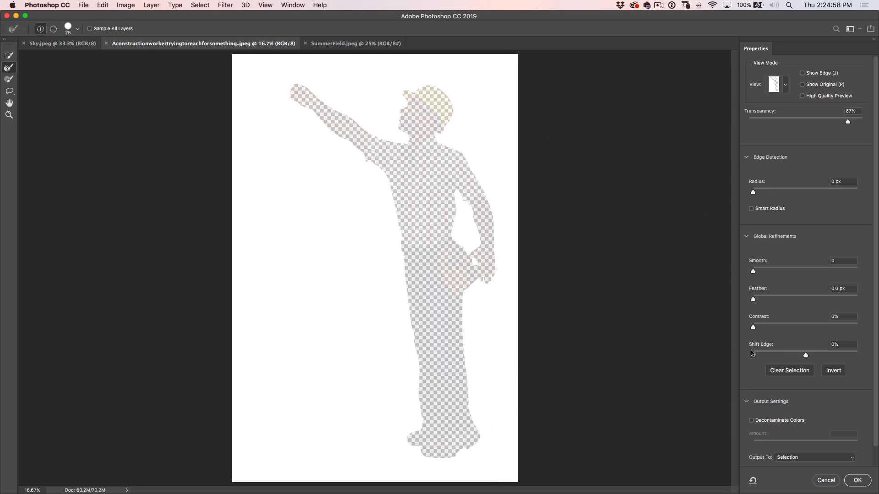
pyautogui.click(835, 373)
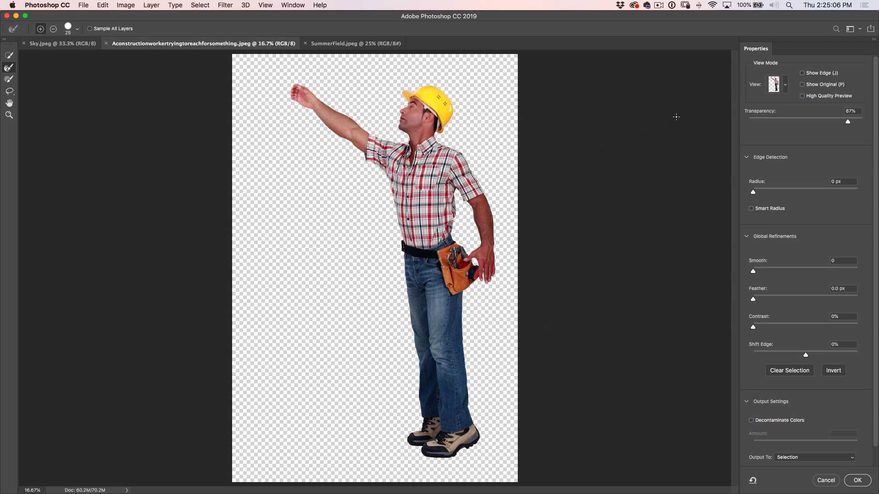
pyautogui.click(785, 85)
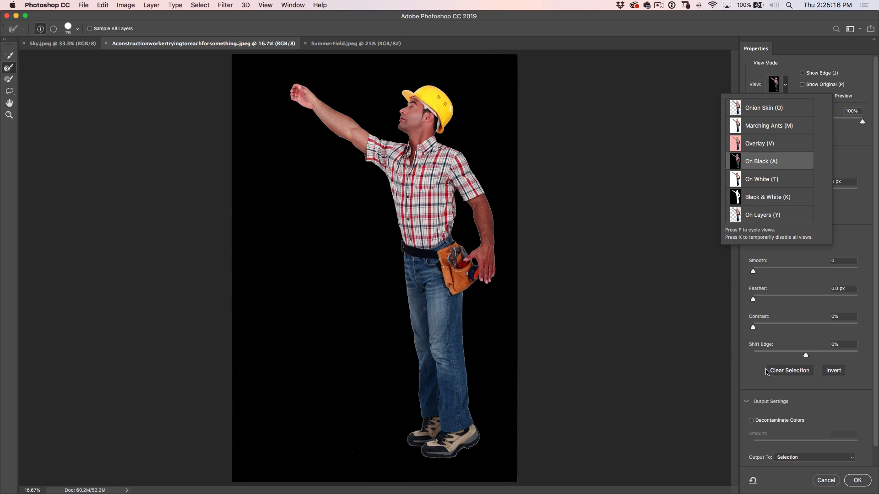
pyautogui.click(769, 423)
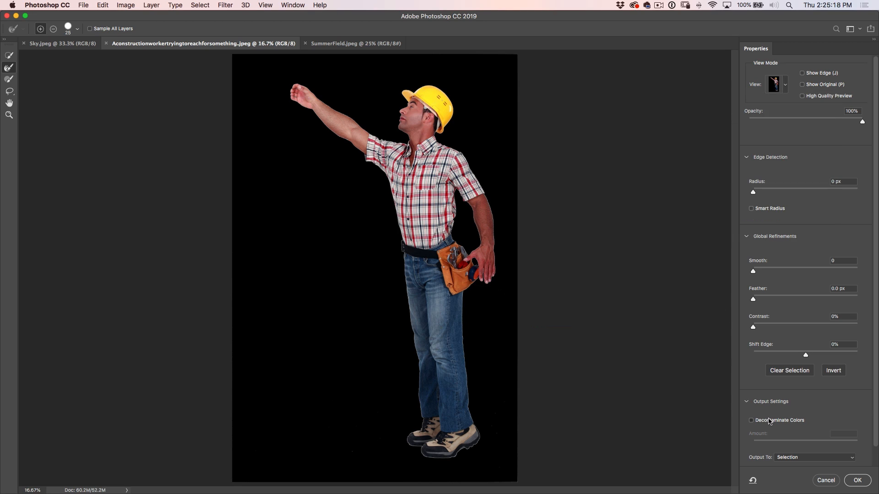
# Enable Decontaminate Colors and set Shift Edge to -2% for the worker's cutout
pyautogui.click(766, 421)
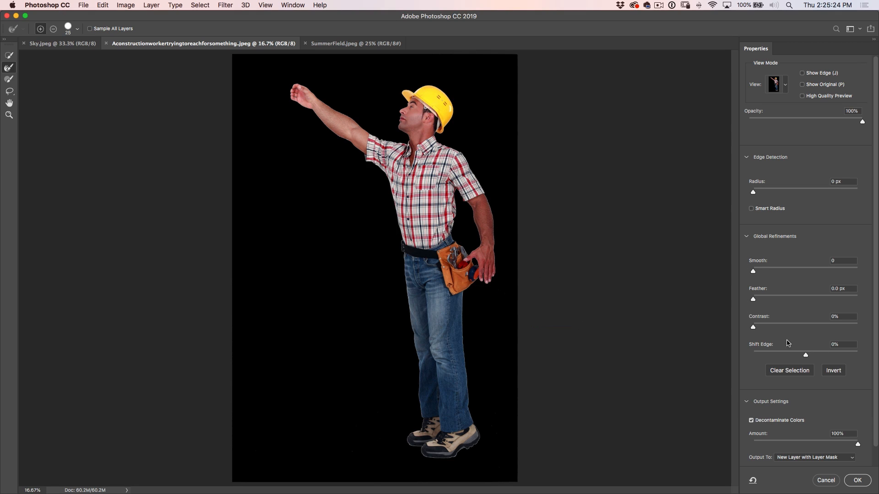
pyautogui.moveTo(842, 346); pyautogui.dragTo(824, 347)
pyautogui.write('-2')
# Output the refined selection as a New Layer with Layer Mask
pyautogui.click(792, 457)
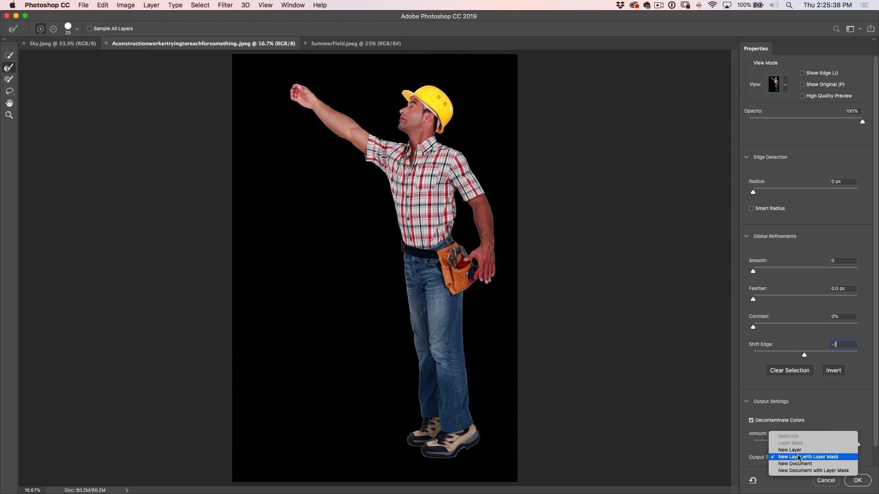
pyautogui.click(799, 457)
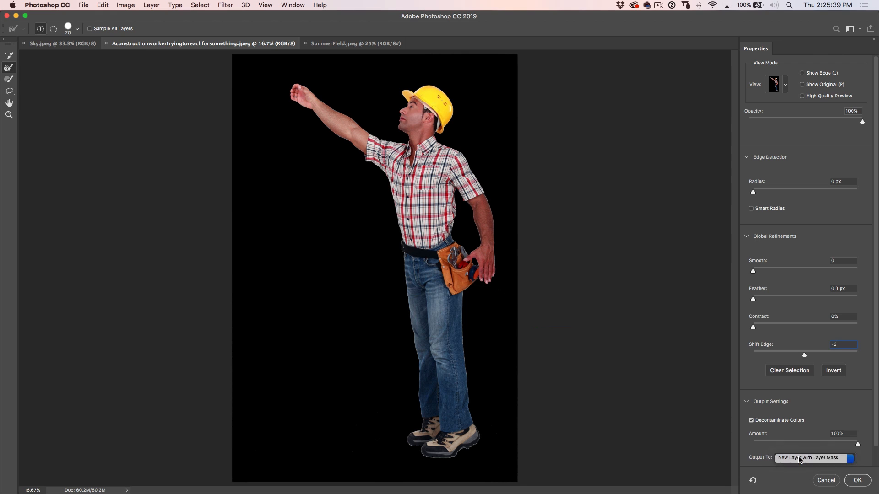
pyautogui.click(857, 480)
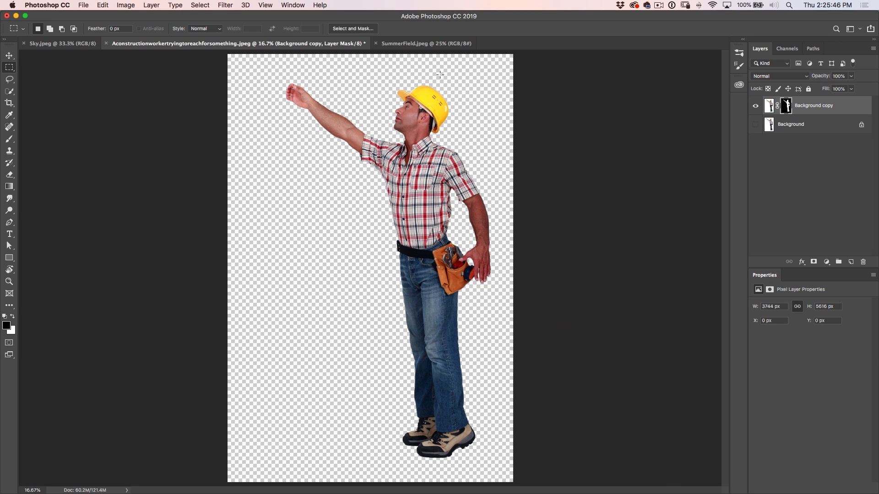
# Copy the masked worker layer into the SummerField.jpeg document with the Move tool
pyautogui.click(434, 44)
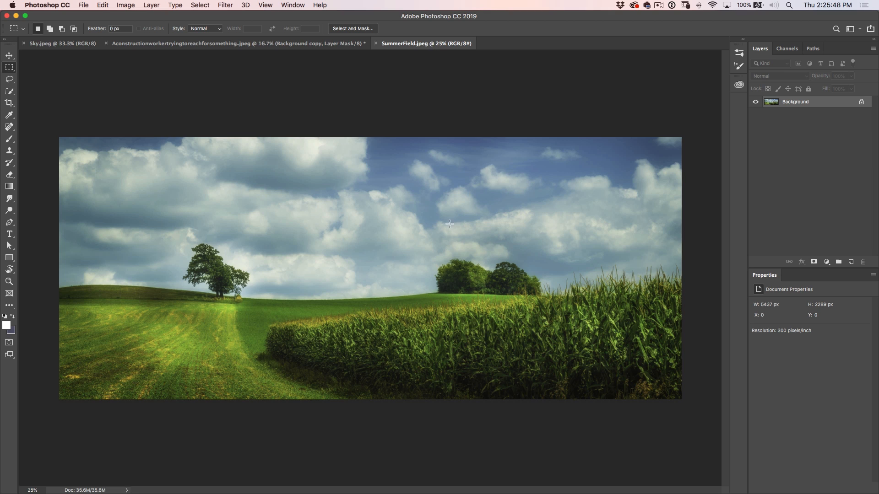
pyautogui.click(343, 44)
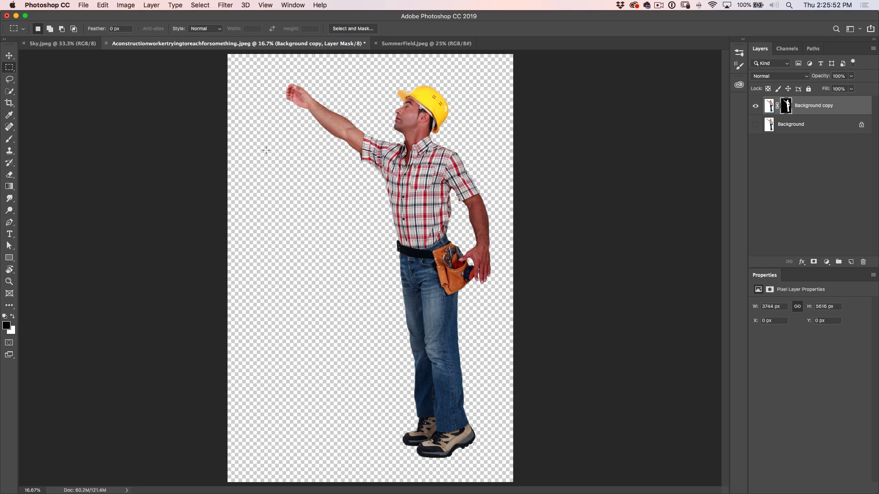
pyautogui.press('v')
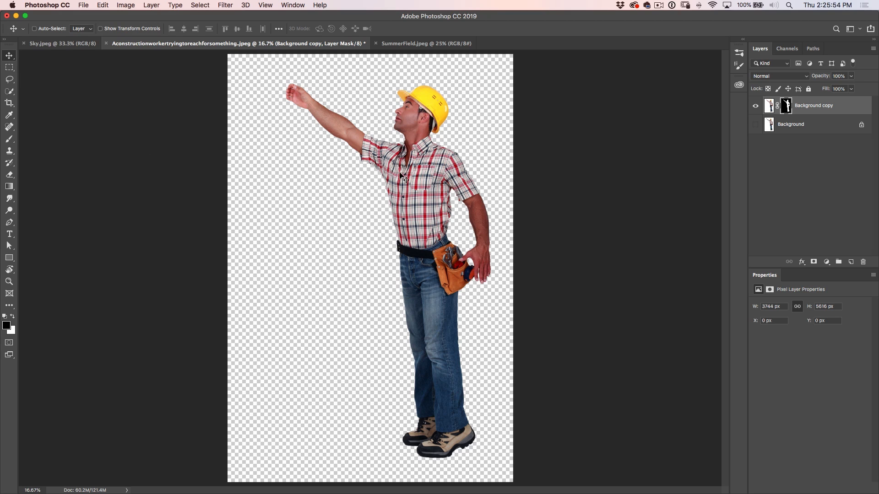
pyautogui.click(770, 107)
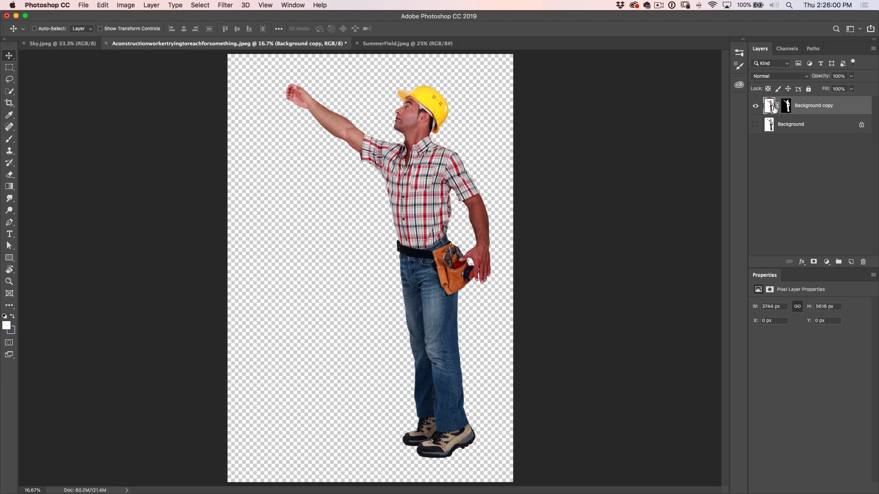
pyautogui.moveTo(418, 198); pyautogui.dragTo(377, 46)
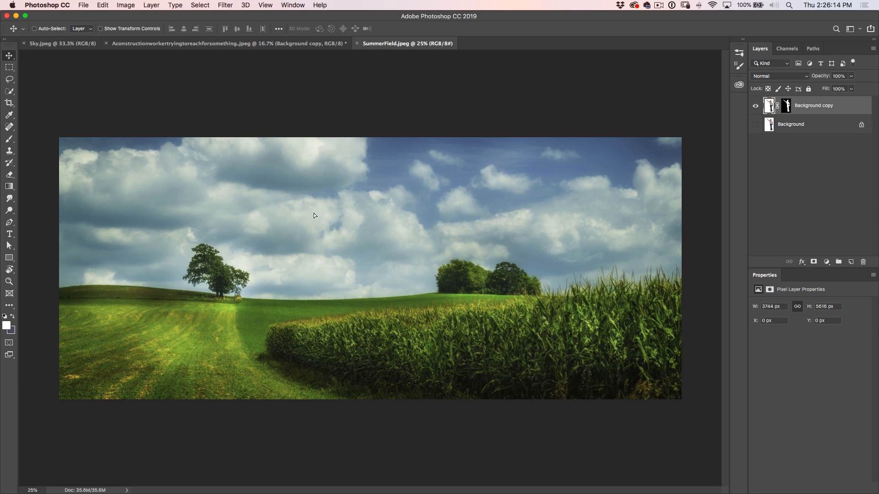
pyautogui.moveTo(293, 265); pyautogui.dragTo(291, 260)
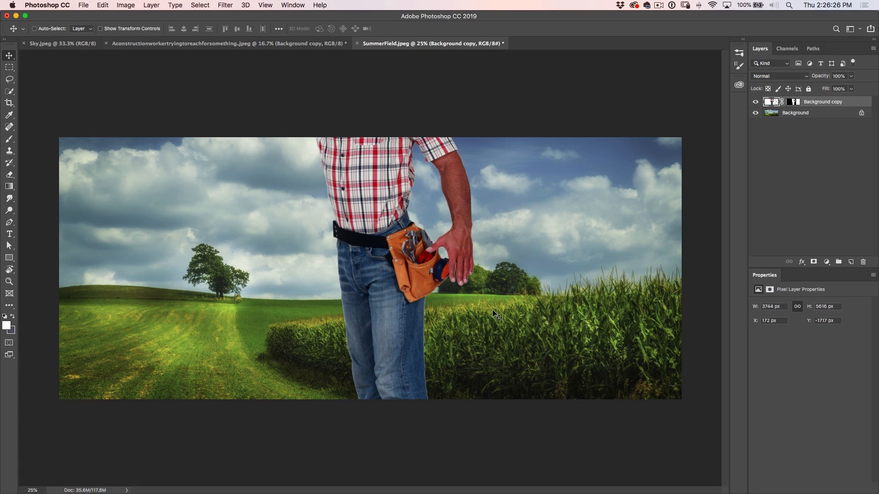
# Scale the worker layer down to about 1841 by 2760 px and place him in front of the tree beside the cornfield
pyautogui.press('super+t')
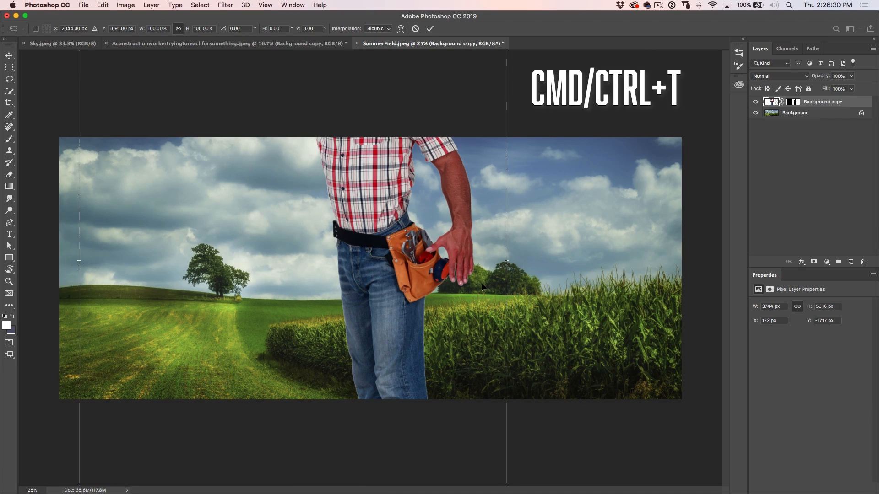
pyautogui.moveTo(343, 224); pyautogui.dragTo(420, 366)
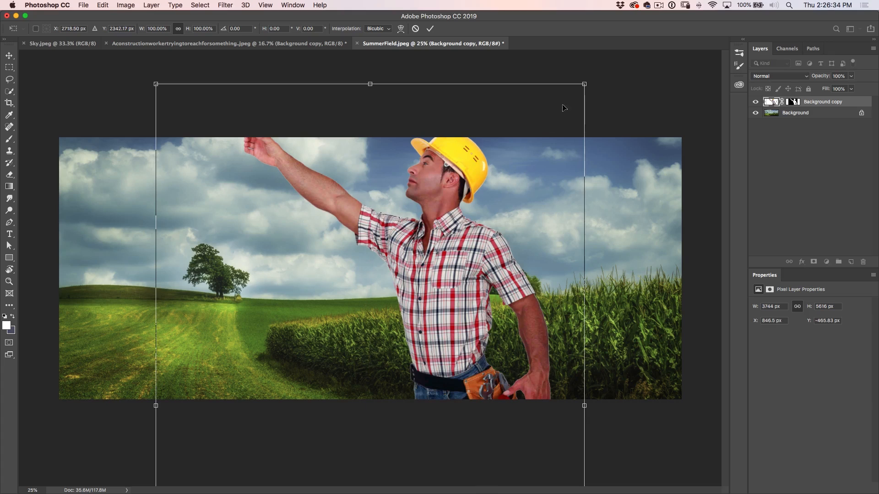
pyautogui.moveTo(587, 83); pyautogui.dragTo(334, 144)
pyautogui.moveTo(283, 293); pyautogui.dragTo(296, 330)
pyautogui.press('Return')
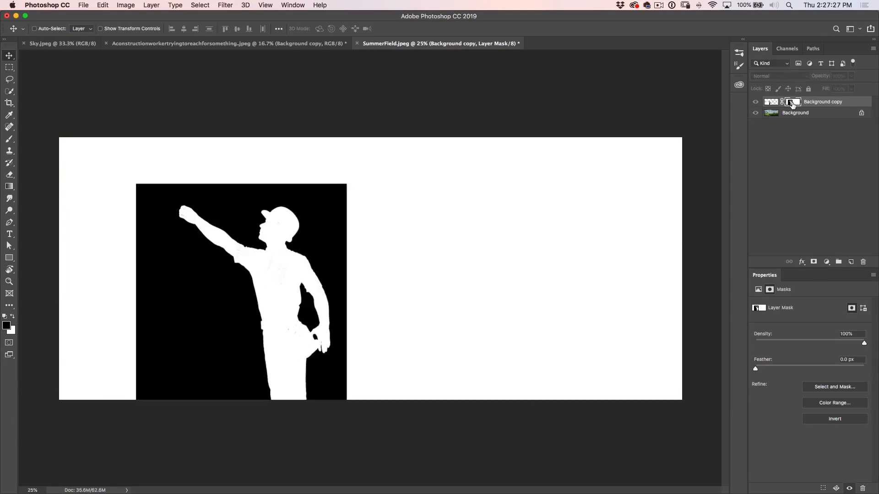
# Remove the stray edge line by filling the layer mask with black everywhere outside a rectangular selection around the worker, and deselect
pyautogui.keyDown('alt'); pyautogui.click(791, 101); pyautogui.keyUp('alt')
pyautogui.click(773, 102)
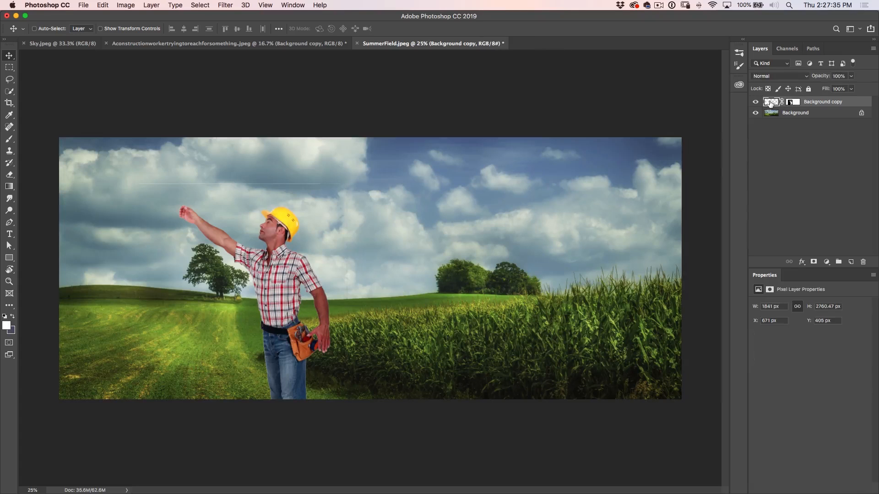
pyautogui.click(9, 67)
pyautogui.moveTo(164, 193); pyautogui.dragTo(339, 404)
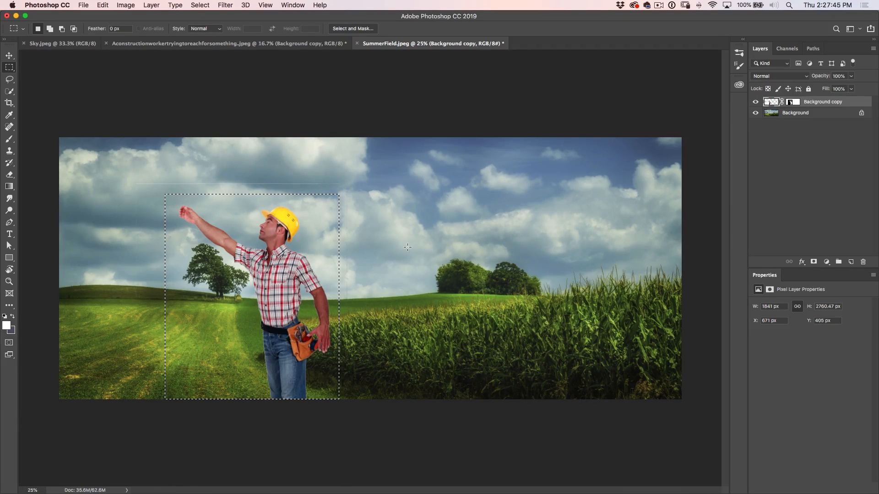
pyautogui.press('super+shift+i')
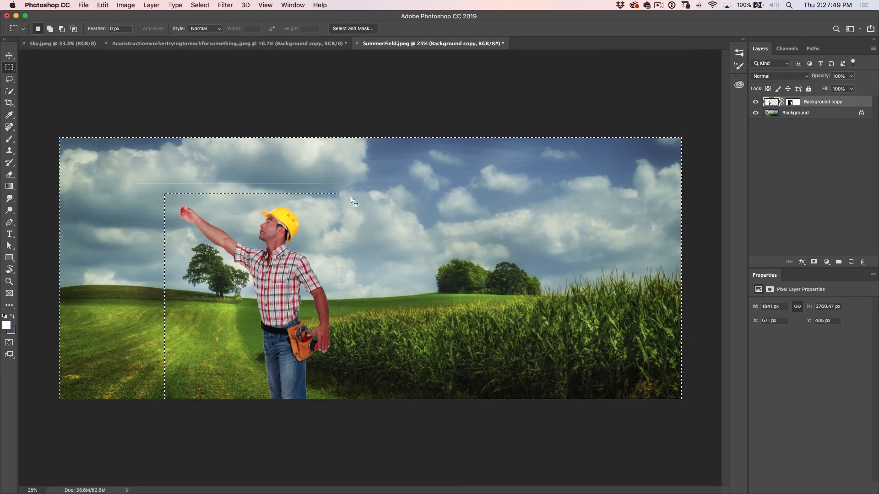
pyautogui.click(794, 102)
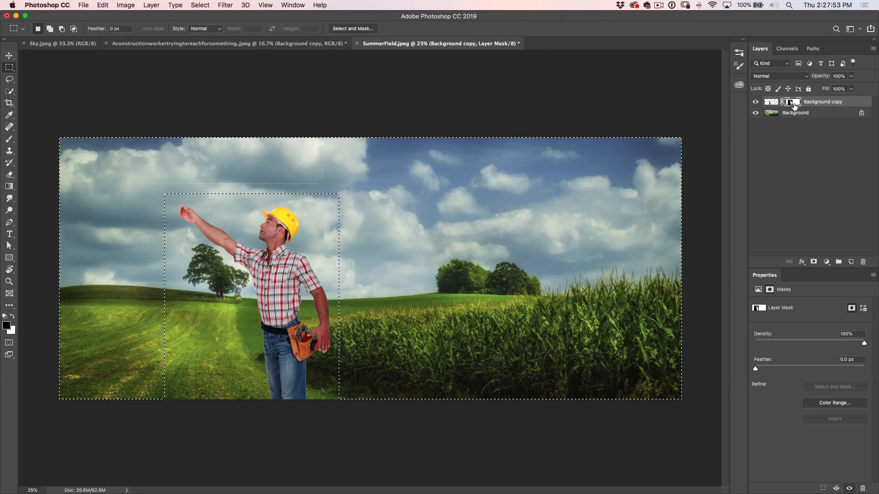
pyautogui.hotkey('alt', 'BackSpace')
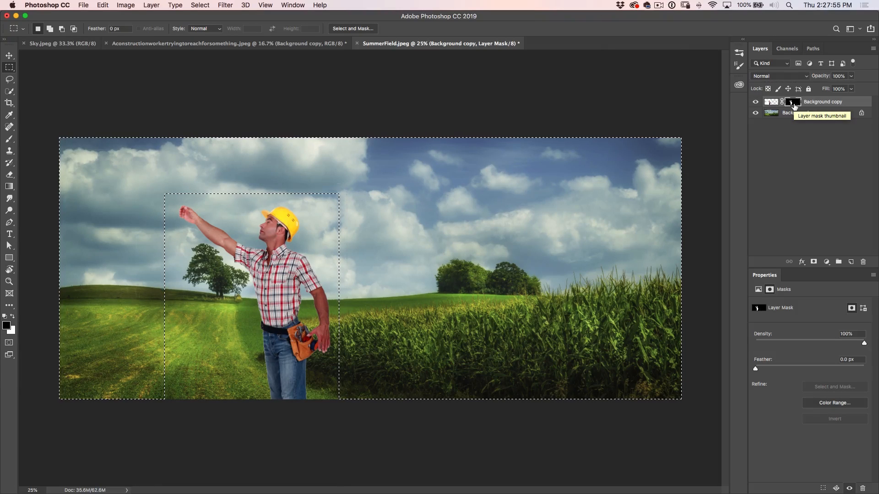
pyautogui.press('super+d')
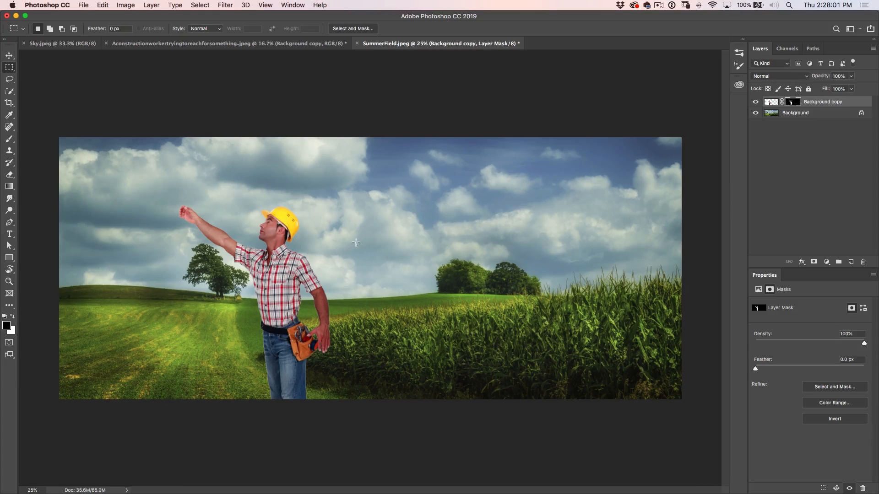
# Flip the worker layer horizontally and reposition him at the near edge of the cornfield, reaching toward the trees on the horizon
pyautogui.press('super+t')
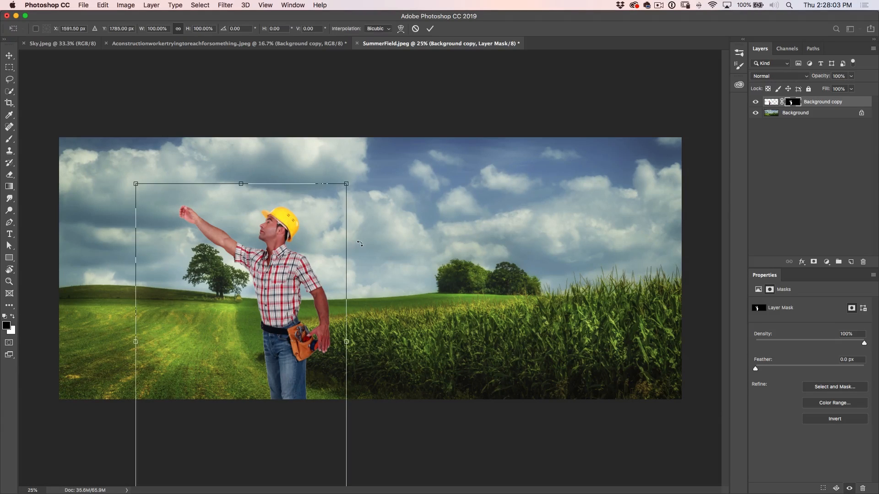
pyautogui.rightClick(280, 266)
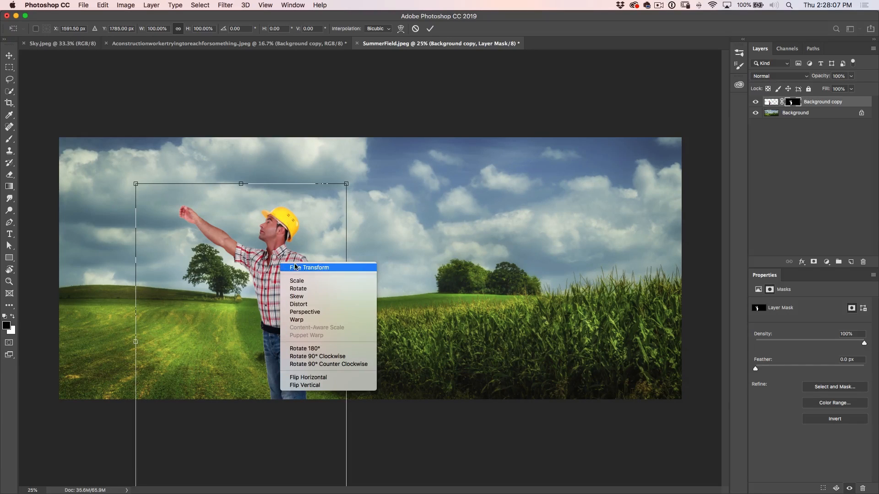
pyautogui.click(330, 378)
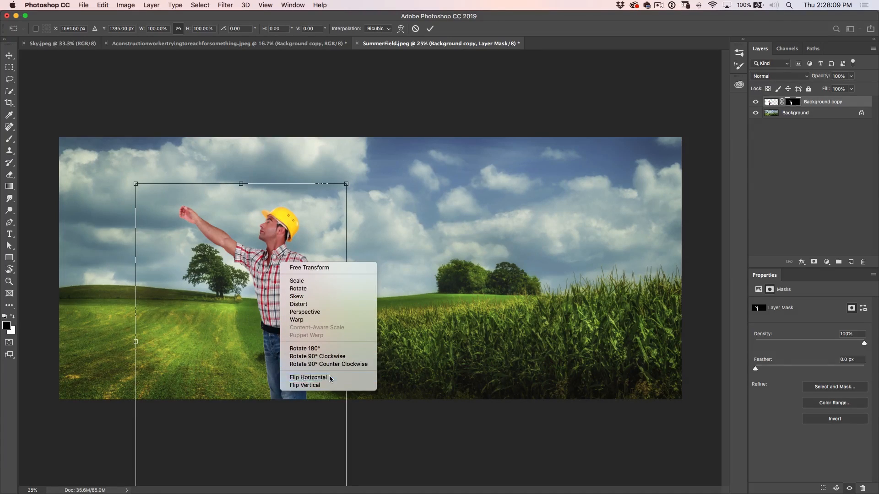
pyautogui.moveTo(199, 337); pyautogui.dragTo(253, 342)
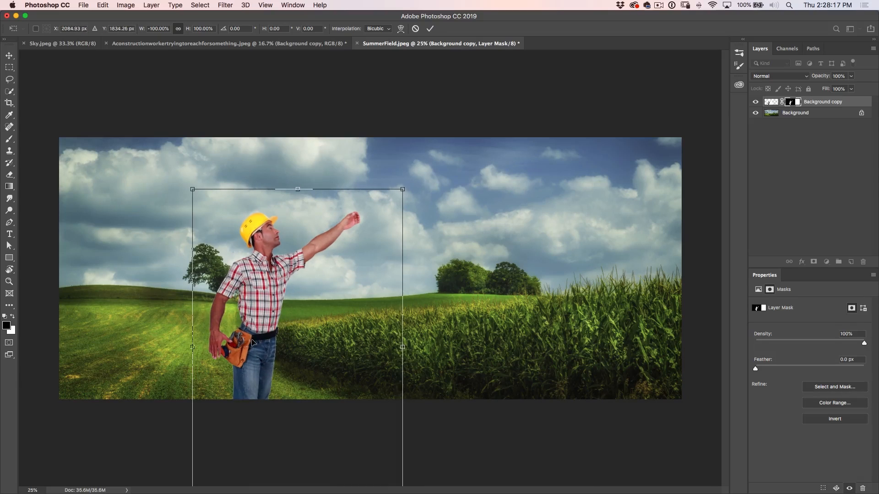
pyautogui.moveTo(258, 292); pyautogui.dragTo(286, 287)
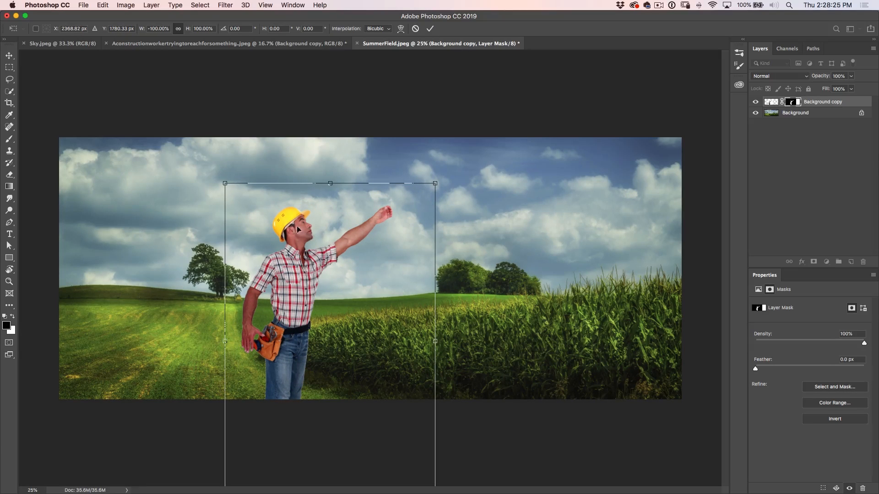
pyautogui.press('Return')
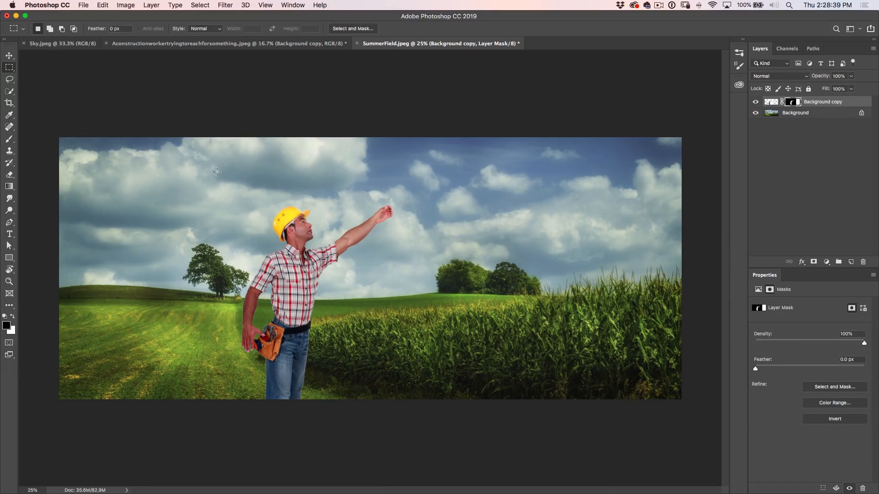
# Copy the starry image from Sky.jpeg into SummerField.jpeg with the Move tool and place its layer directly below the worker layer
pyautogui.click(9, 56)
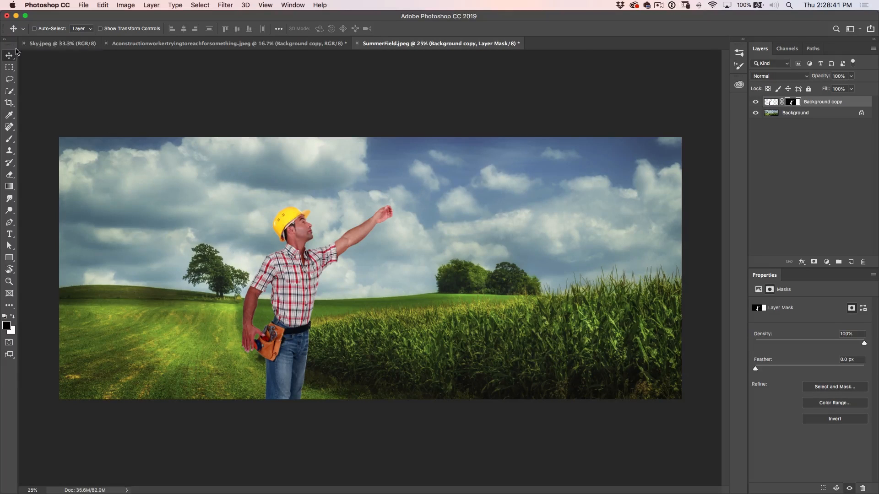
pyautogui.click(42, 45)
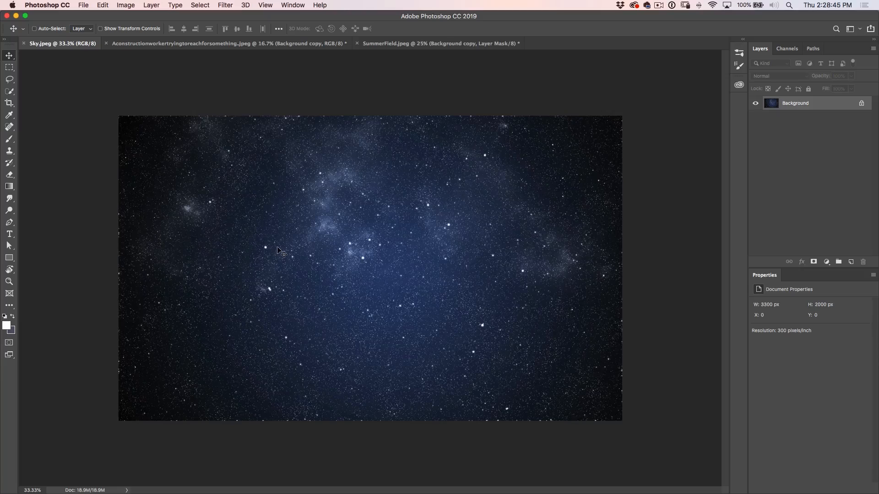
pyautogui.moveTo(280, 252); pyautogui.dragTo(396, 46)
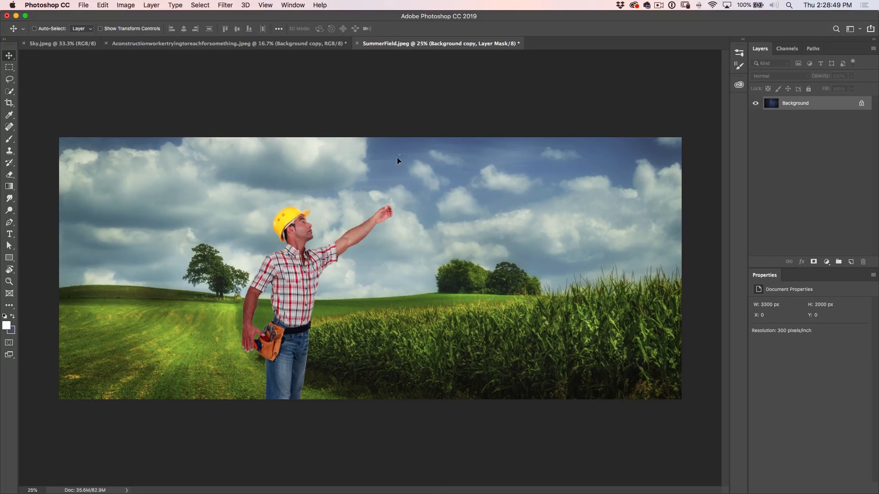
pyautogui.moveTo(394, 229); pyautogui.dragTo(393, 229)
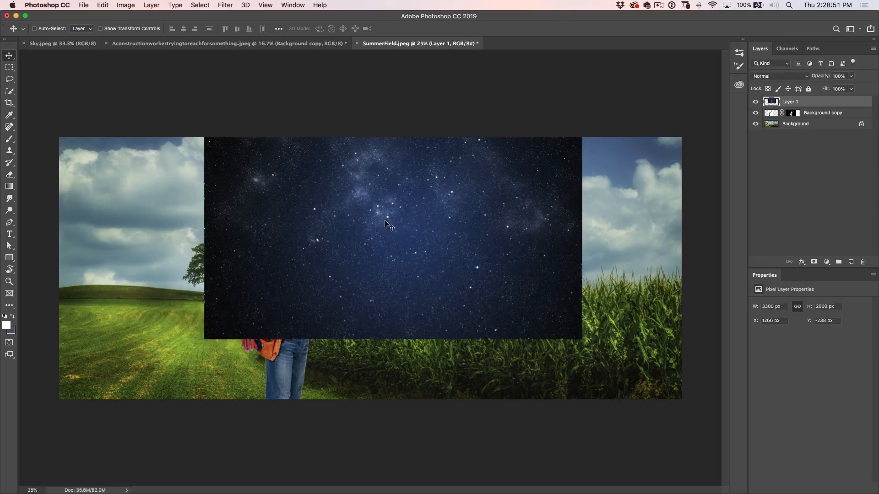
pyautogui.moveTo(782, 108); pyautogui.dragTo(798, 126)
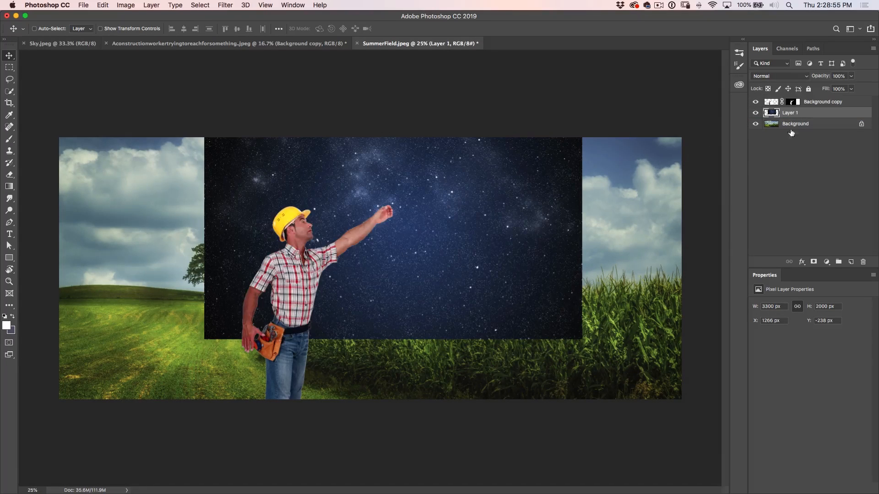
# Align the starry sky layer to the canvas's lower-left corner and scale it proportionally to about 3788 by 2296 px, covering the canvas height
pyautogui.moveTo(502, 266); pyautogui.dragTo(356, 326)
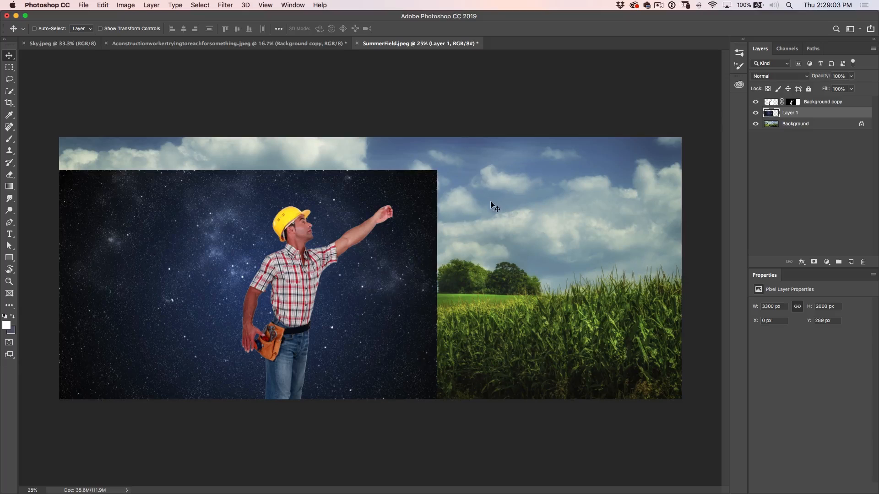
pyautogui.press('super+t')
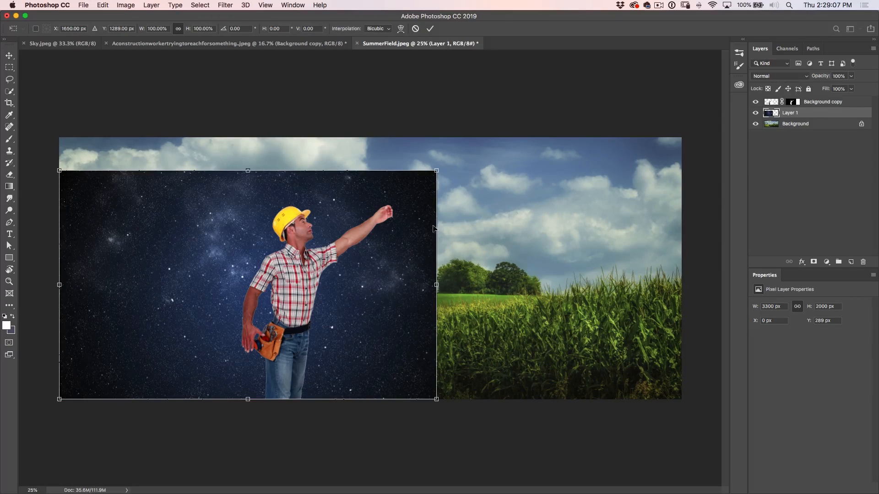
pyautogui.moveTo(438, 168); pyautogui.dragTo(481, 124)
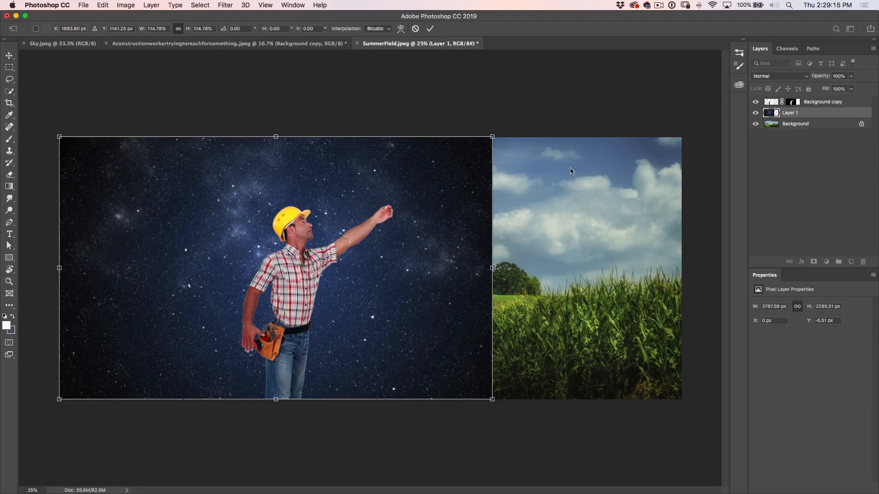
pyautogui.press('Return')
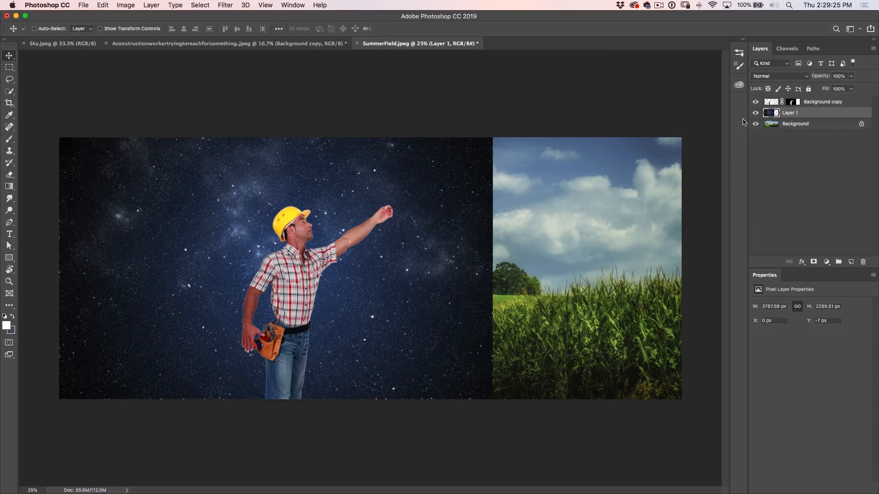
# Hide the worker layer and compare the landscape with and without the starry sky layer
pyautogui.click(755, 101)
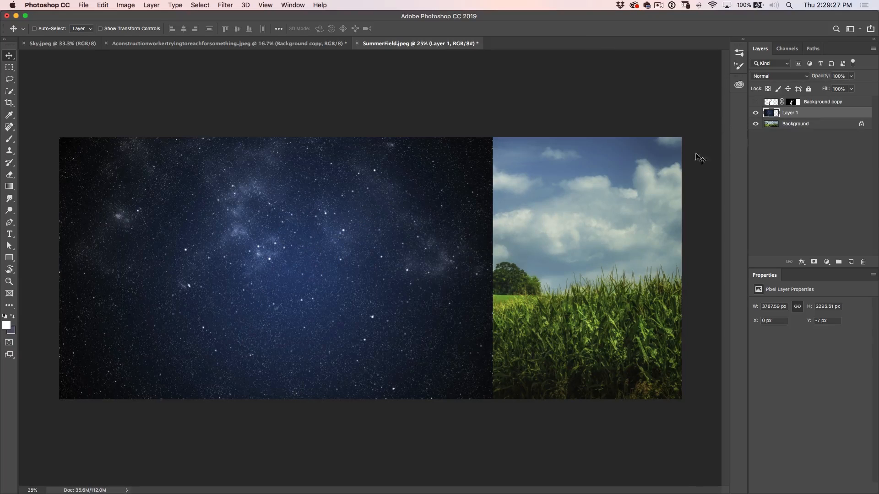
pyautogui.click(755, 112)
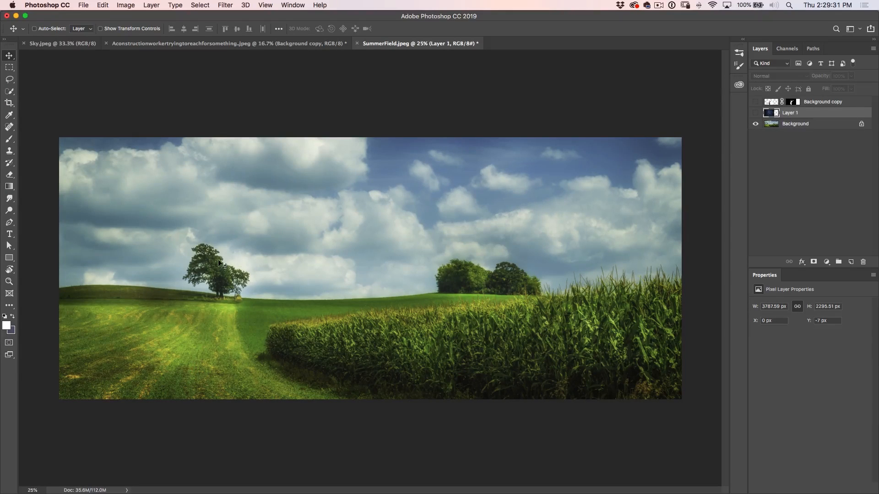
pyautogui.click(755, 113)
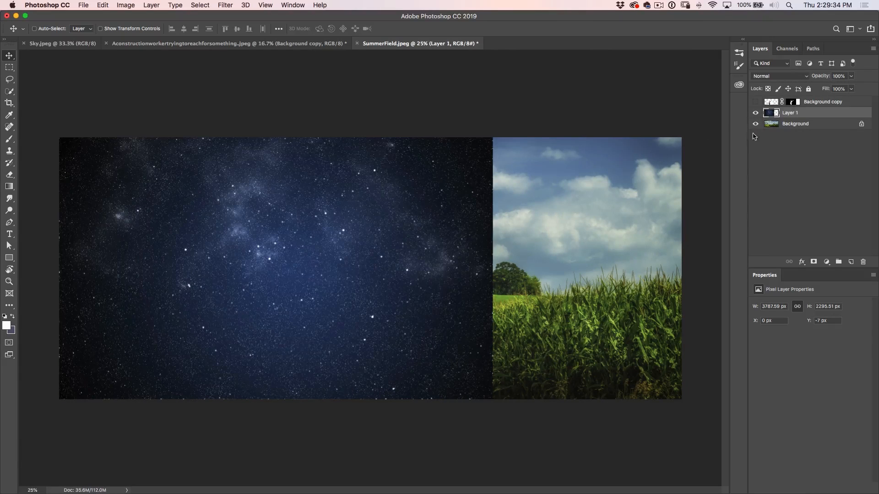
# Load the starry sky layer's outline as a selection and copy that area of the Background to a new layer
pyautogui.keyDown('super'); pyautogui.click(771, 114); pyautogui.keyUp('super')
pyautogui.click(769, 125)
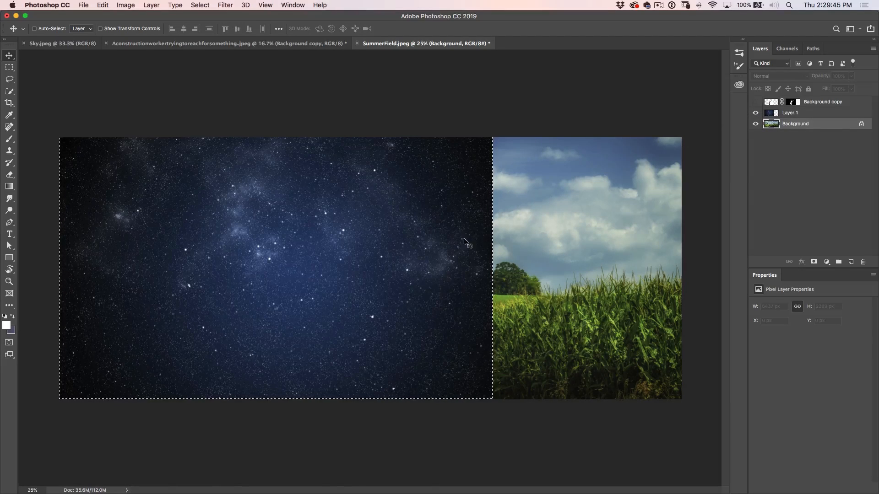
pyautogui.click(756, 113)
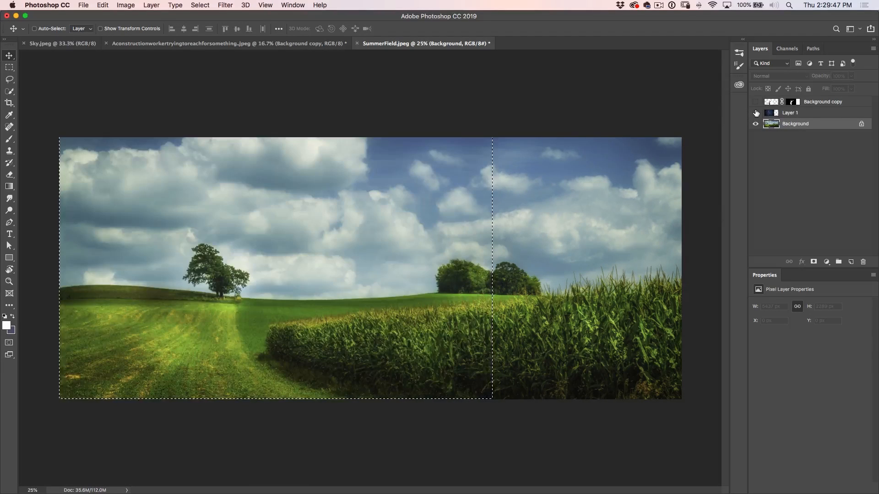
pyautogui.click(755, 112)
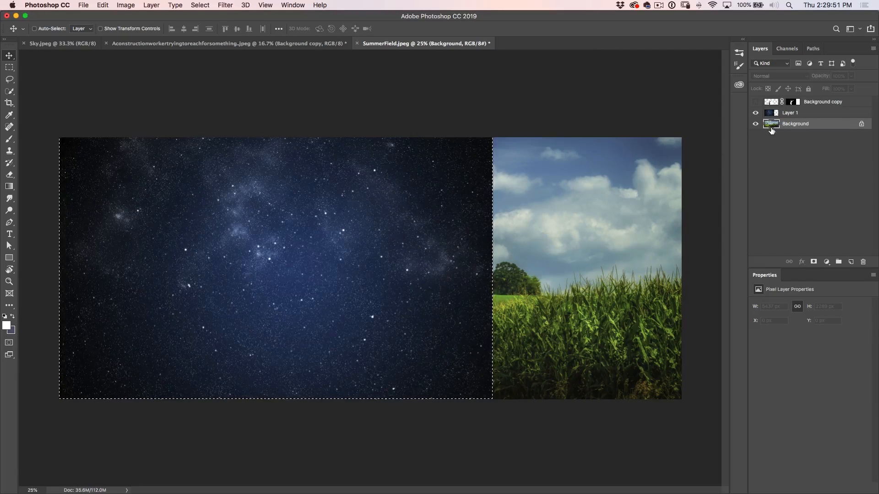
pyautogui.press('super+j')
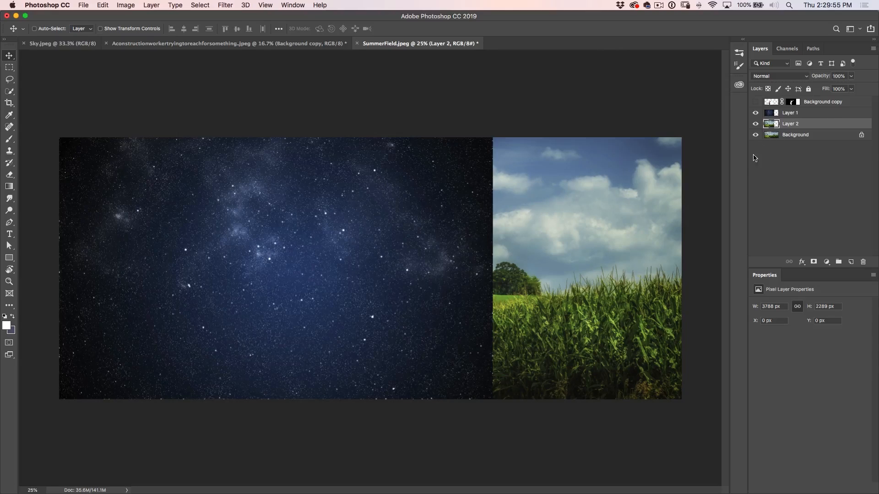
# Move the copied landscape layer above the starry sky layer, hide the Background, and compare the view with and without the copy
pyautogui.moveTo(778, 124); pyautogui.dragTo(778, 109)
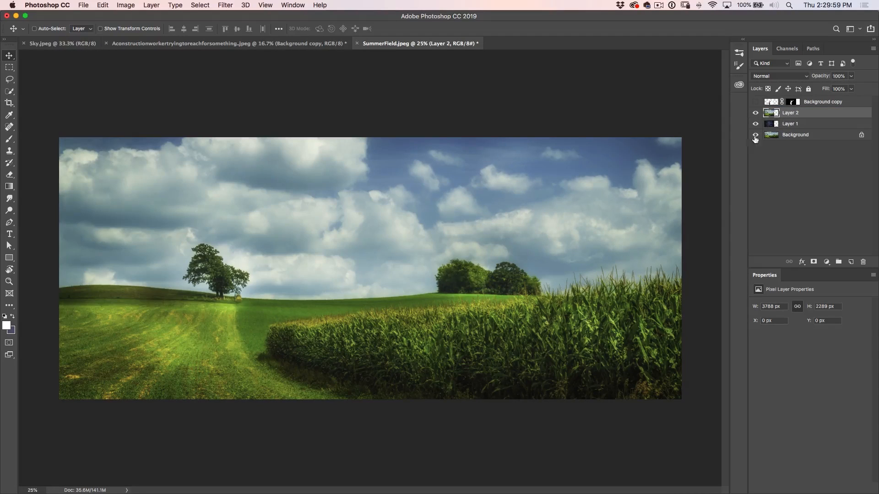
pyautogui.click(755, 136)
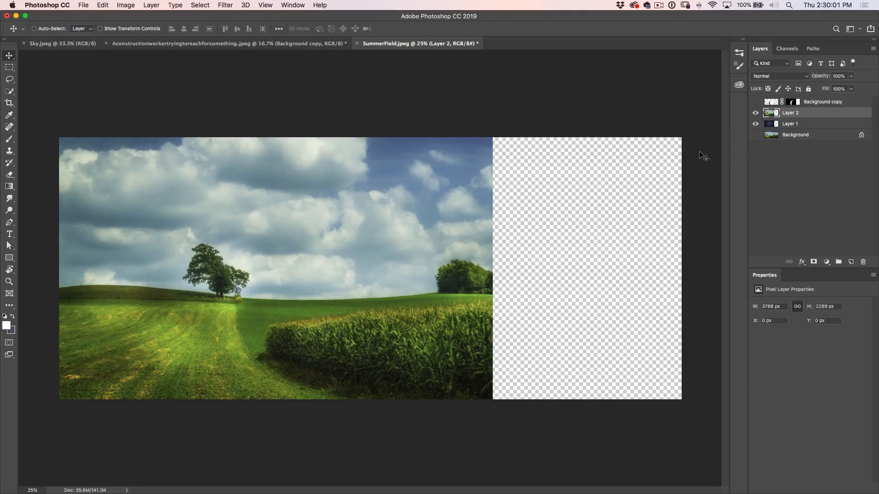
pyautogui.click(755, 114)
pyautogui.click(755, 113)
pyautogui.click(755, 114)
pyautogui.click(756, 114)
# Add a layer mask to the landscape copy and draw a vertical black-to-white linear gradient from mid-sky to the horizon, revealing the stars
pyautogui.click(814, 263)
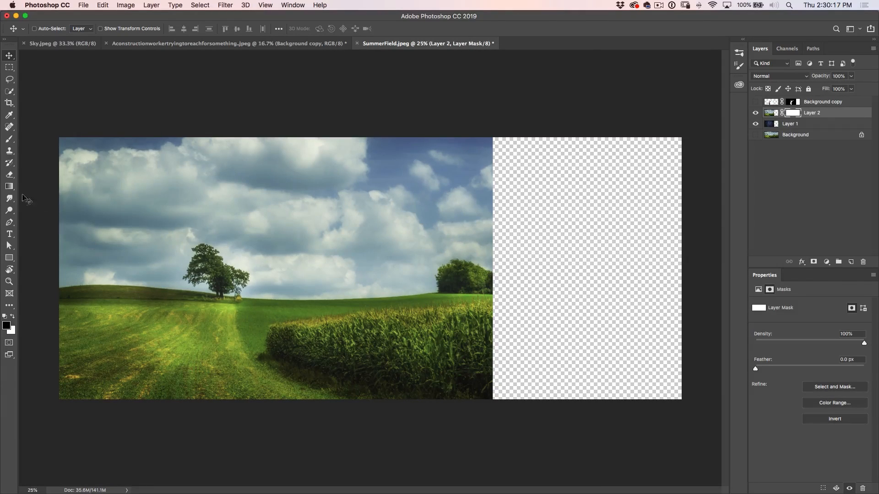
pyautogui.click(9, 186)
pyautogui.click(790, 113)
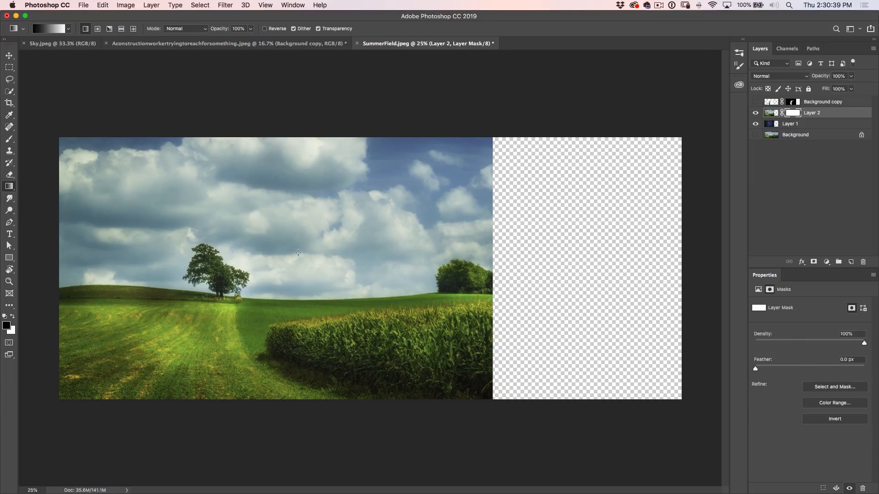
pyautogui.moveTo(296, 264); pyautogui.dragTo(289, 282)
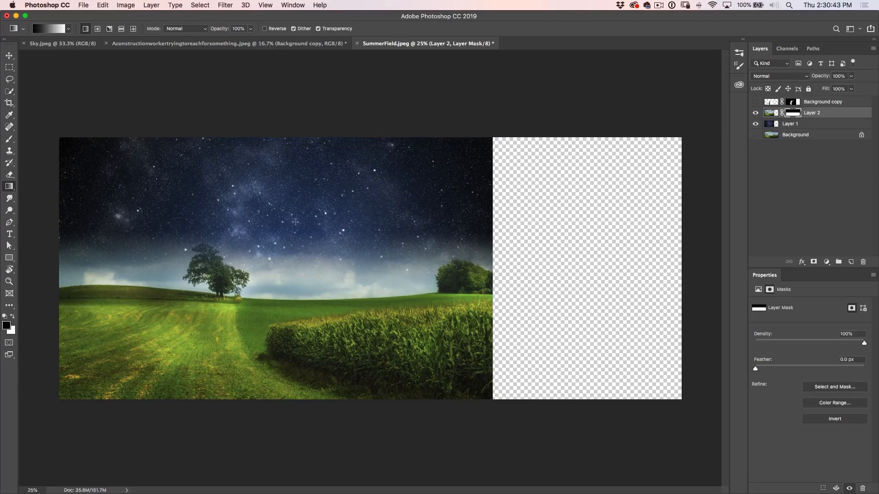
pyautogui.moveTo(301, 206); pyautogui.dragTo(305, 303)
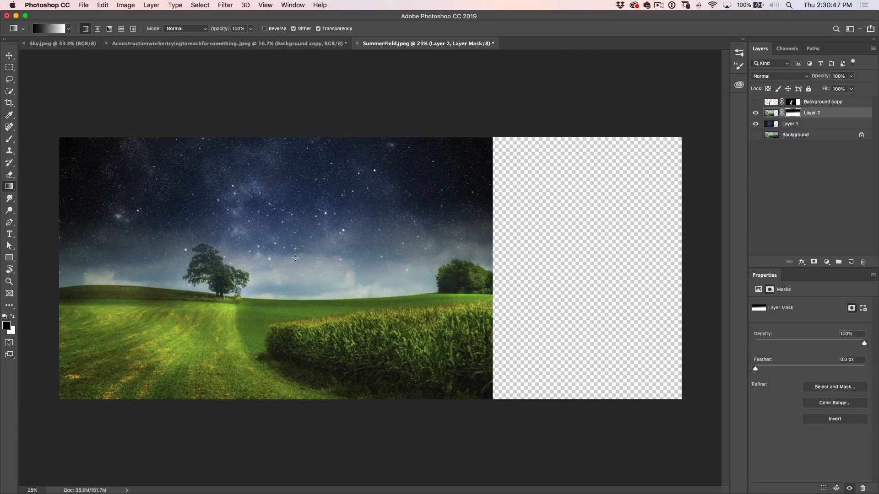
pyautogui.moveTo(295, 258); pyautogui.dragTo(295, 264)
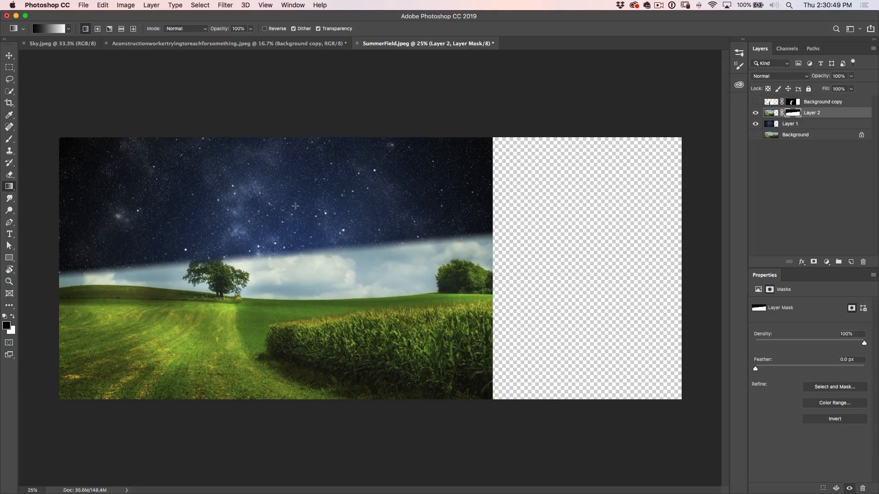
pyautogui.moveTo(311, 209); pyautogui.dragTo(314, 300)
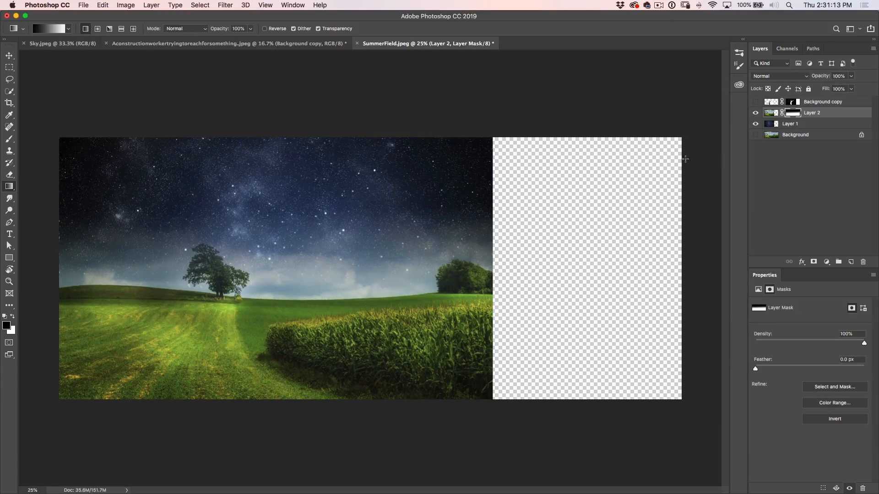
# Add a Color Lookup adjustment layer above the worker layer and set its 3DLUT File to Moonlight.3DL
pyautogui.click(820, 103)
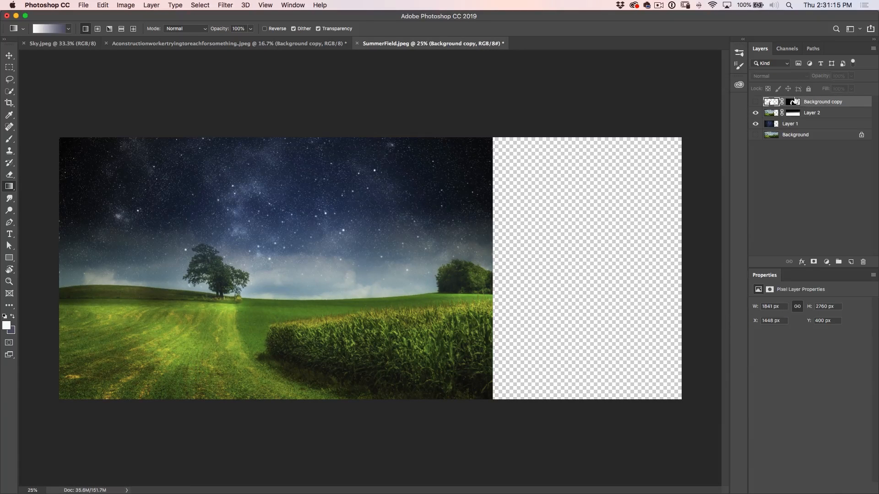
pyautogui.click(802, 262)
pyautogui.click(826, 263)
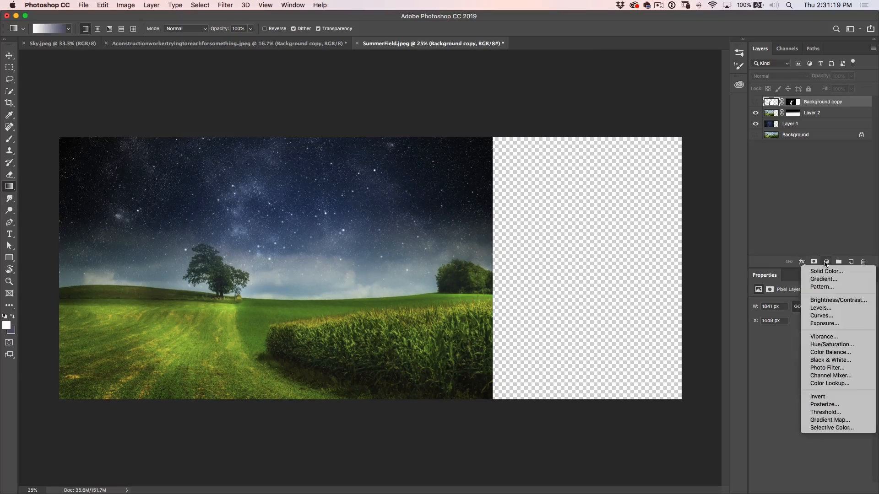
pyautogui.click(829, 384)
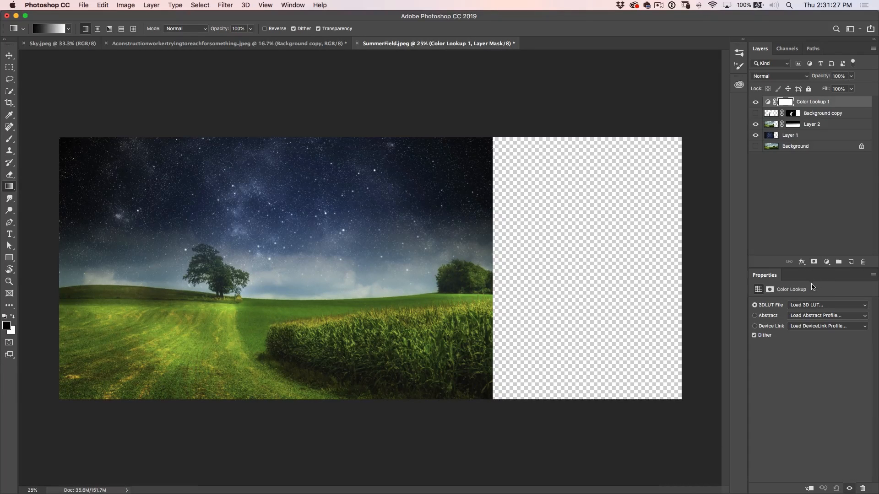
pyautogui.click(817, 306)
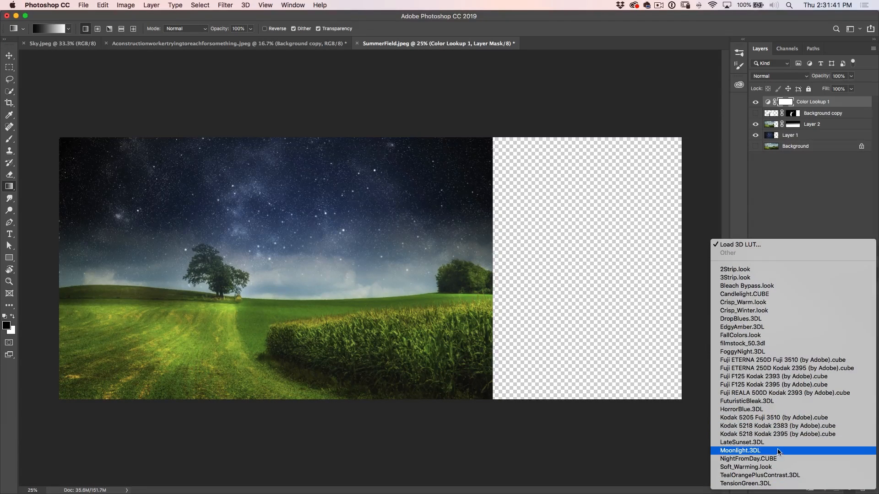
pyautogui.click(777, 452)
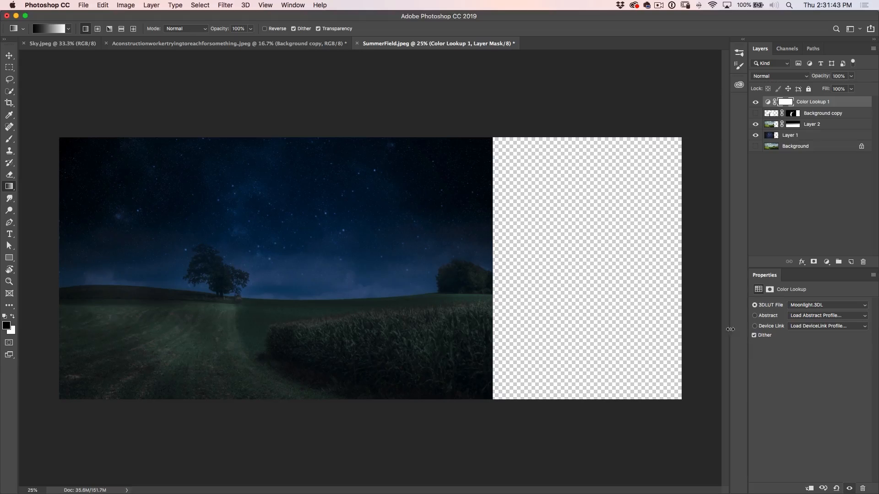
# Lower the Color Lookup layer's opacity to 79% and show the Background and construction worker layers
pyautogui.moveTo(820, 77); pyautogui.dragTo(809, 78)
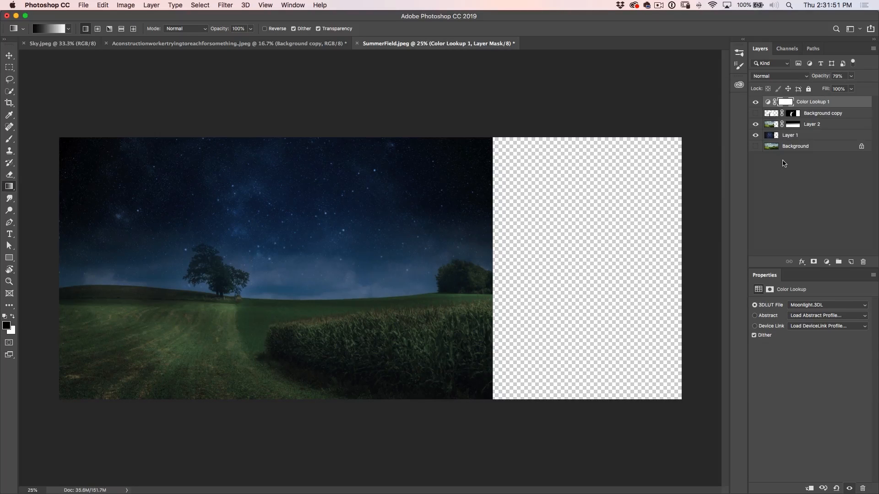
pyautogui.click(755, 146)
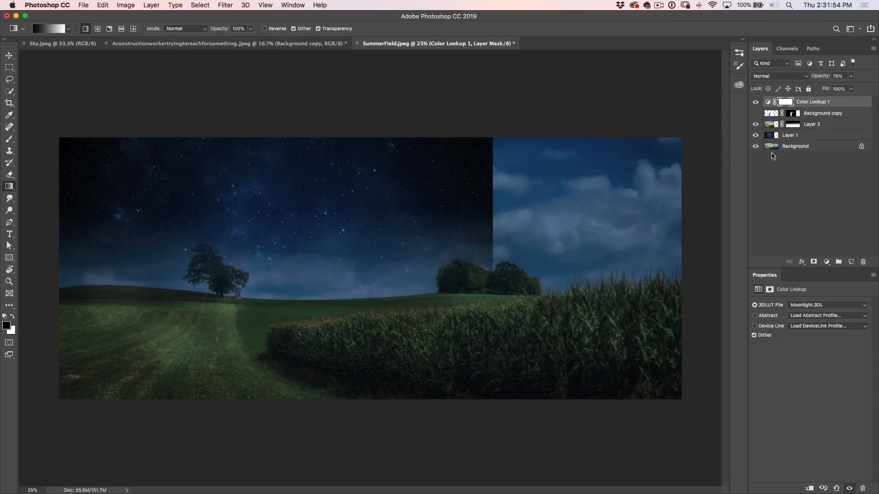
pyautogui.click(755, 114)
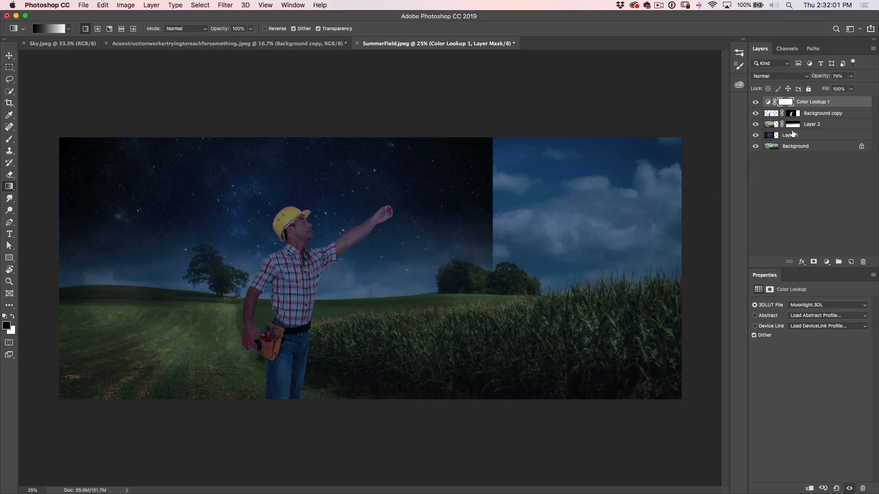
# Group the worker, landscape copy and starry sky layers, and compare the view with and without the group
pyautogui.click(808, 136)
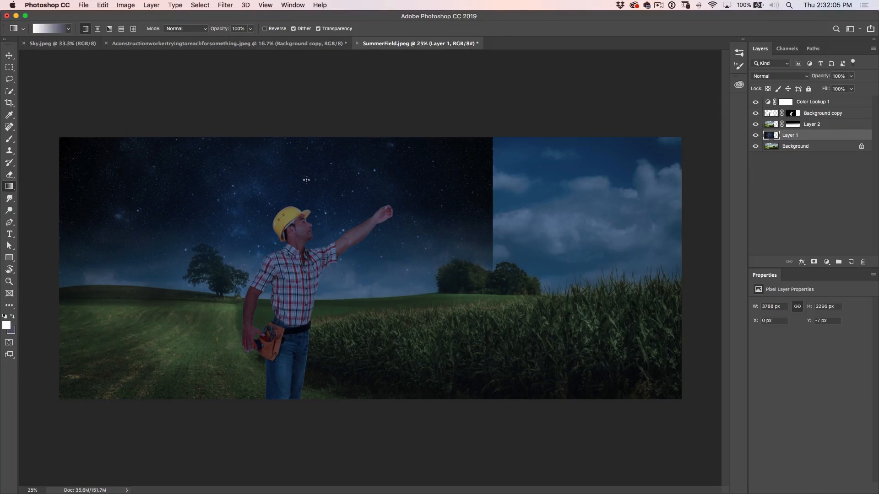
pyautogui.keyDown('shift'); pyautogui.click(809, 114); pyautogui.keyUp('shift')
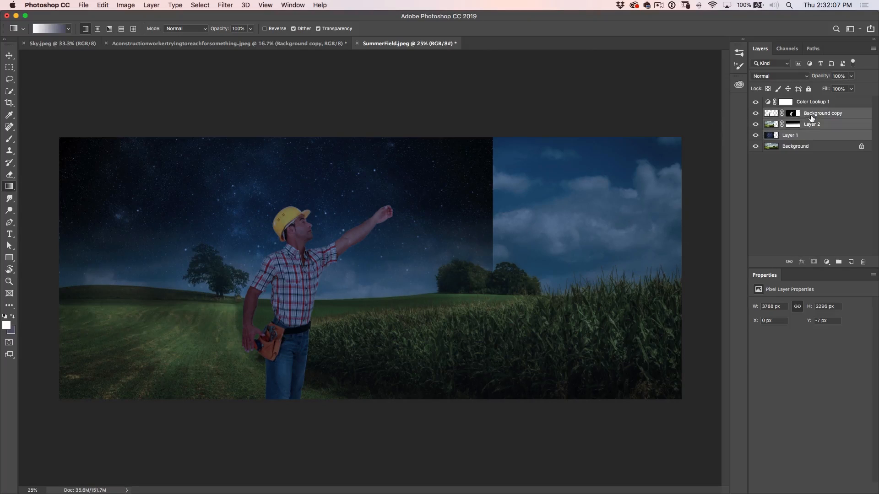
pyautogui.click(813, 116)
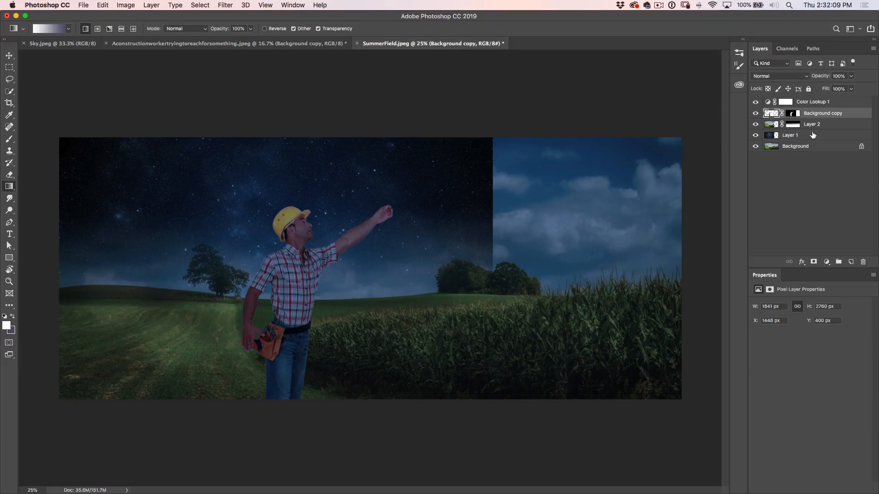
pyautogui.keyDown('shift'); pyautogui.click(813, 136); pyautogui.keyUp('shift')
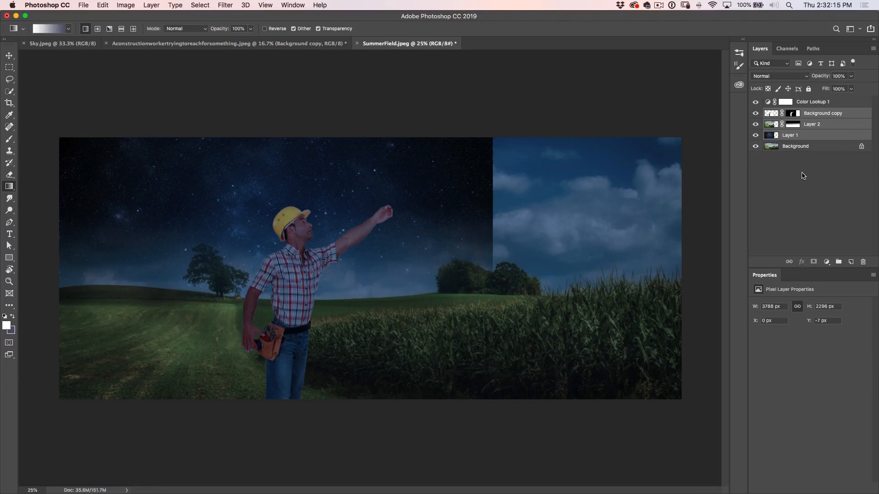
pyautogui.press('super+g')
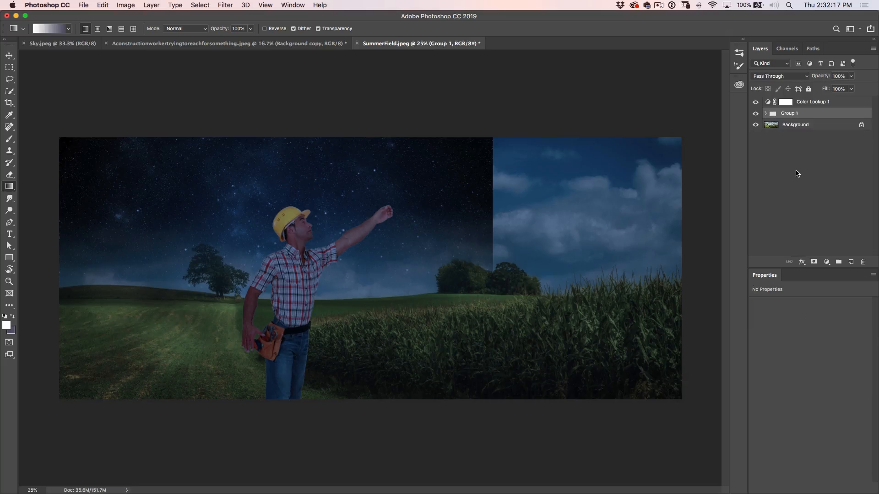
pyautogui.click(755, 114)
pyautogui.click(756, 114)
# Clip the Color Lookup adjustment to the group and compare the image with and without the Background
pyautogui.click(808, 102)
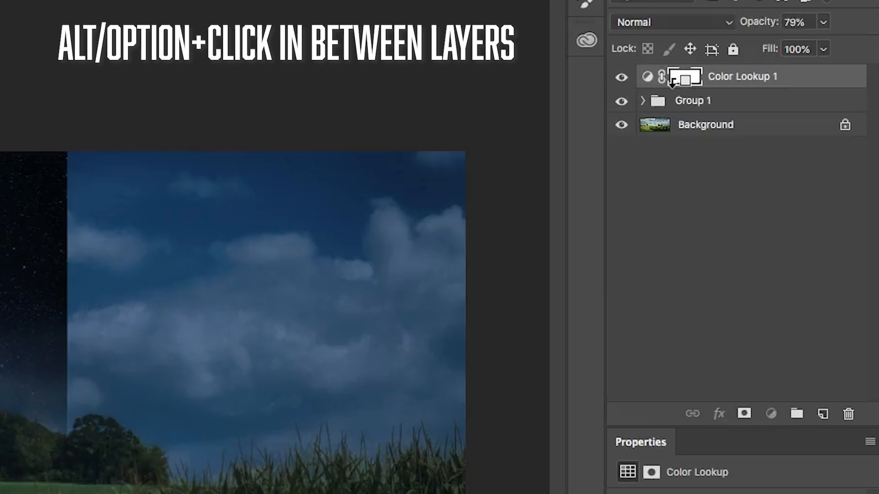
pyautogui.keyDown('alt'); pyautogui.click(671, 83); pyautogui.keyUp('alt')
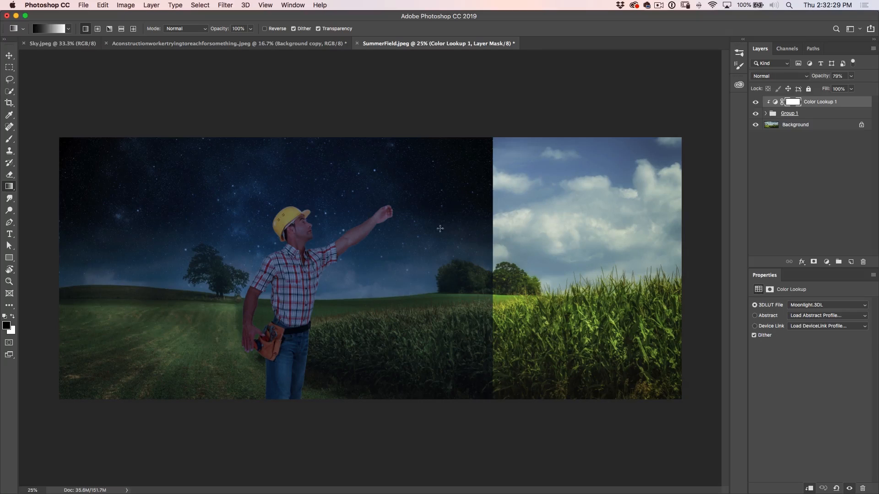
pyautogui.click(755, 125)
pyautogui.click(756, 125)
# Set the clipped Color Lookup layer's opacity to 69%
pyautogui.click(822, 76)
pyautogui.write('55')
pyautogui.press('Return')
pyautogui.moveTo(830, 77)
pyautogui.mouseDown()
pyautogui.moveTo(801, 81)
pyautogui.moveTo(831, 78)
pyautogui.mouseUp()
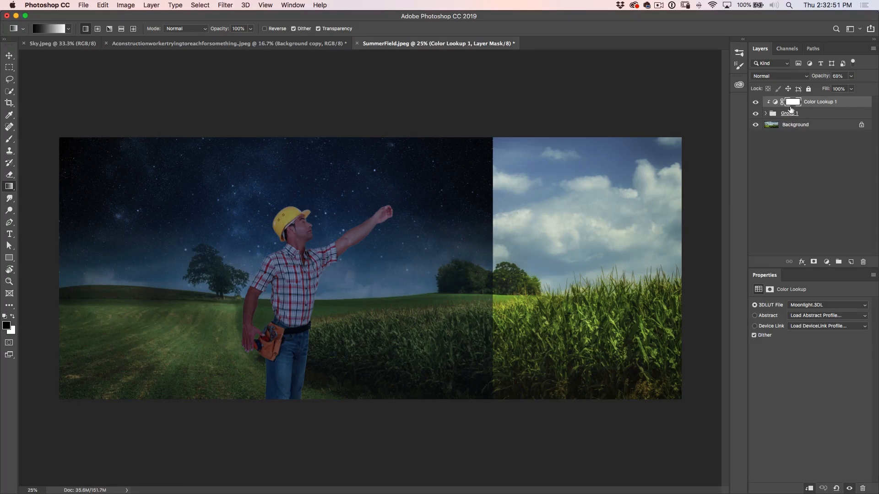
# Expand the group, target the Color Lookup mask, load the worker's layer mask as a selection, and activate the Brush tool
pyautogui.click(764, 113)
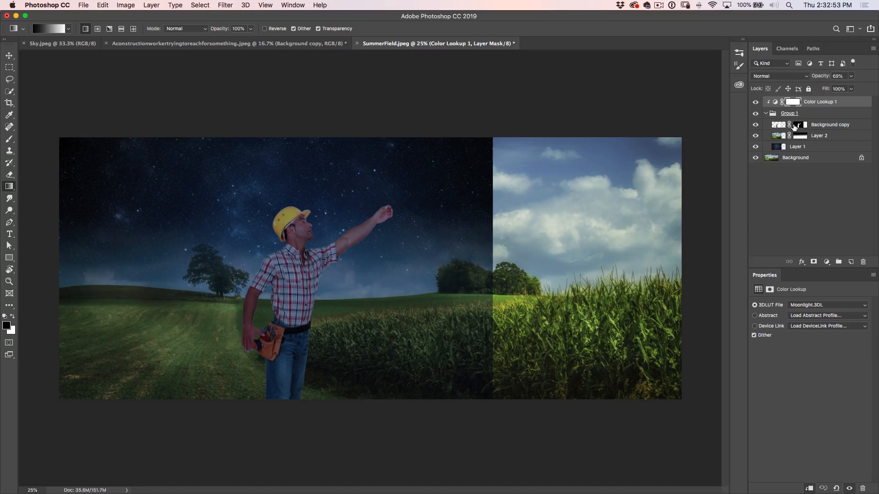
pyautogui.click(755, 125)
pyautogui.click(755, 125)
pyautogui.click(795, 103)
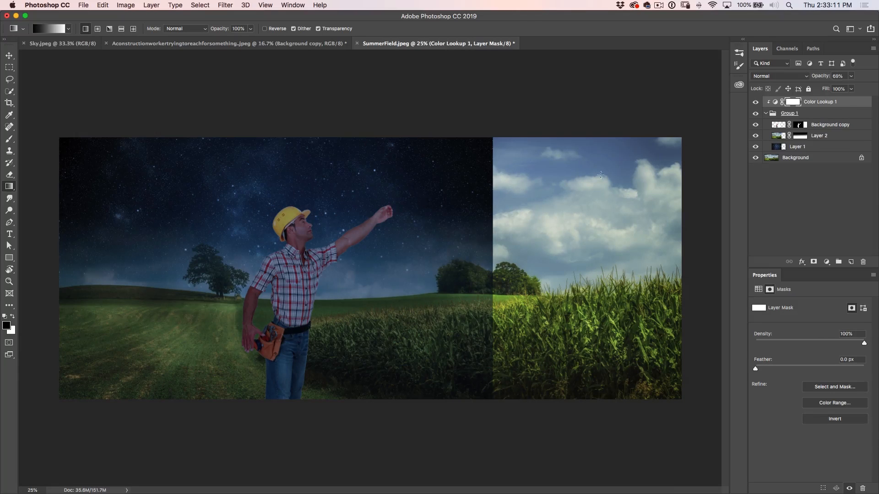
pyautogui.keyDown('super'); pyautogui.click(802, 128); pyautogui.keyUp('super')
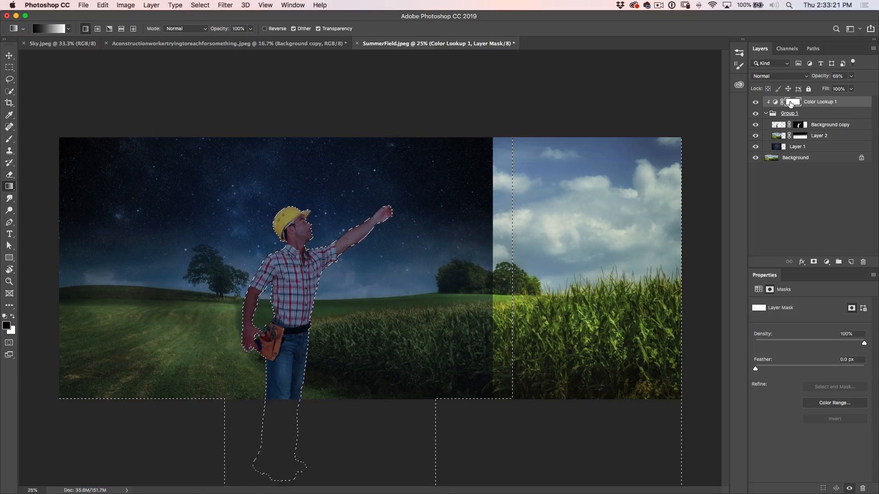
pyautogui.press('b')
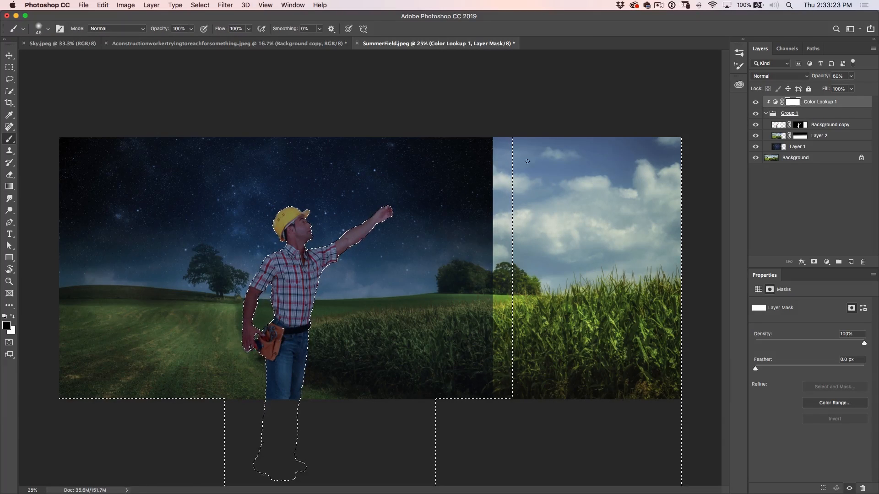
# Try painting black over the worker's shirt on the Color Lookup mask, and undo the stroke
pyautogui.moveTo(279, 282); pyautogui.dragTo(324, 249)
pyautogui.press('super+z')
pyautogui.click(200, 5)
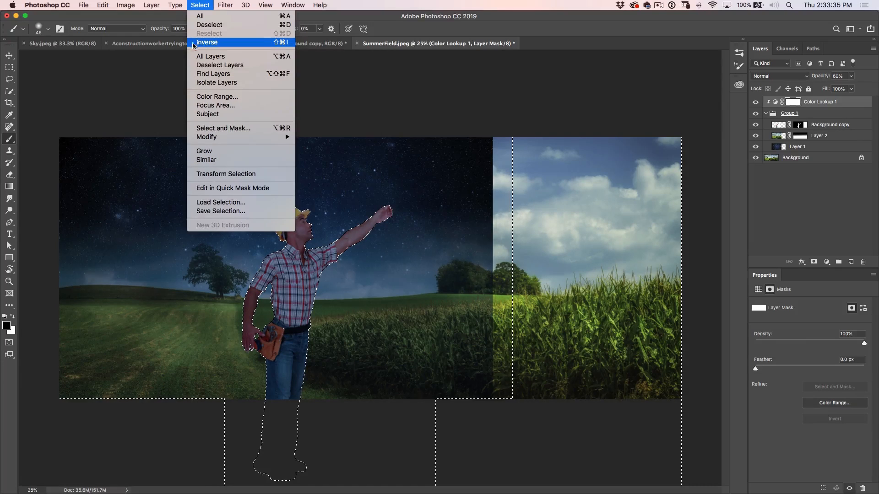
pyautogui.click(139, 92)
# Enlarge the brush to 175 px and set its hardness to 0%
pyautogui.press(']')
pyautogui.press(']')
pyautogui.press(']')
pyautogui.press(']')
pyautogui.press(']')
pyautogui.press(']')
pyautogui.press(']')
pyautogui.press(']')
pyautogui.press(']')
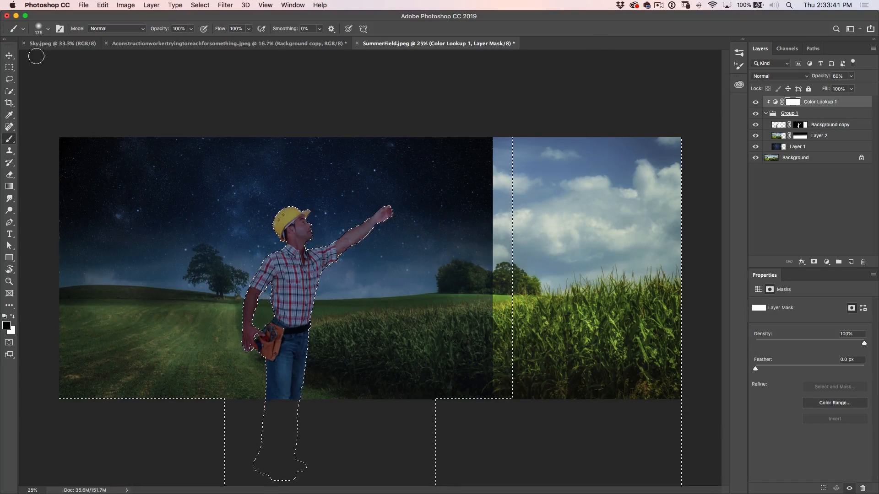
pyautogui.click(48, 29)
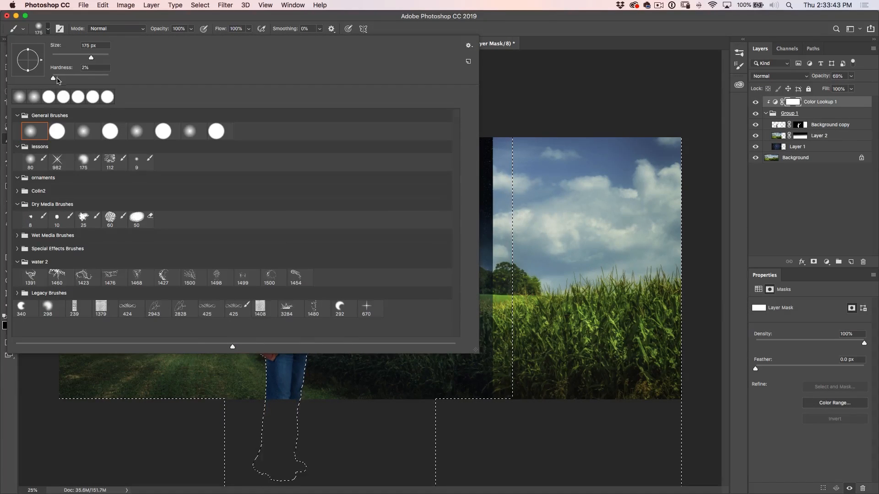
pyautogui.moveTo(54, 79); pyautogui.dragTo(51, 79)
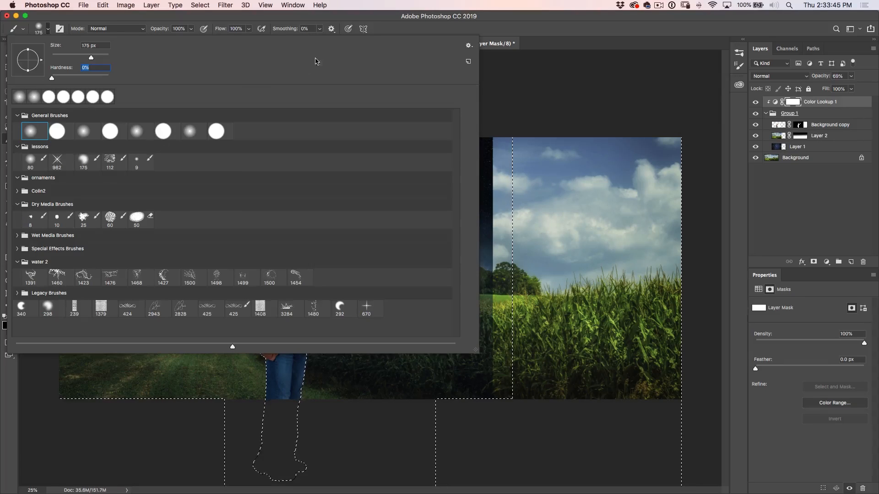
pyautogui.click(541, 40)
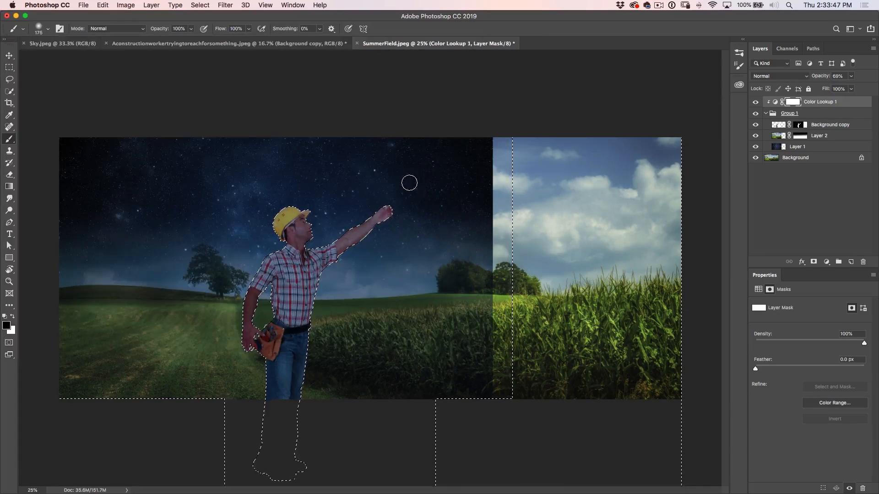
# Enable Transfer in the brush settings and set the opacity jitter control to Pen Pressure
pyautogui.click(740, 54)
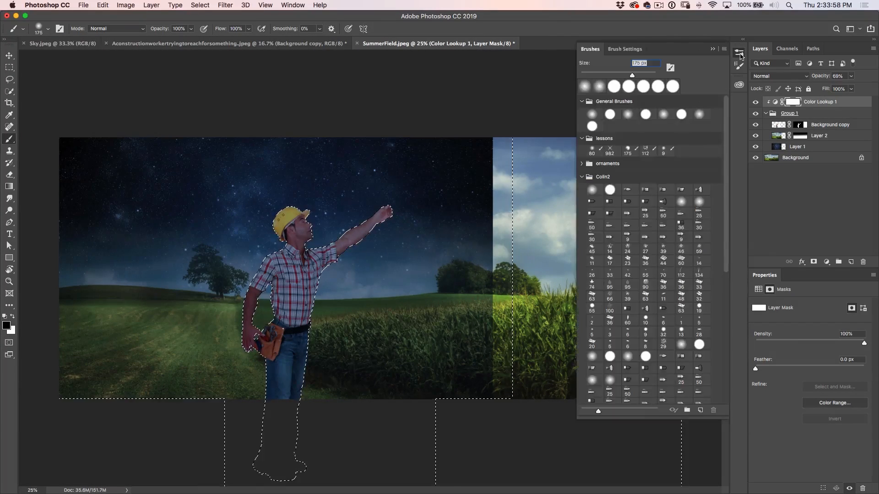
pyautogui.click(625, 49)
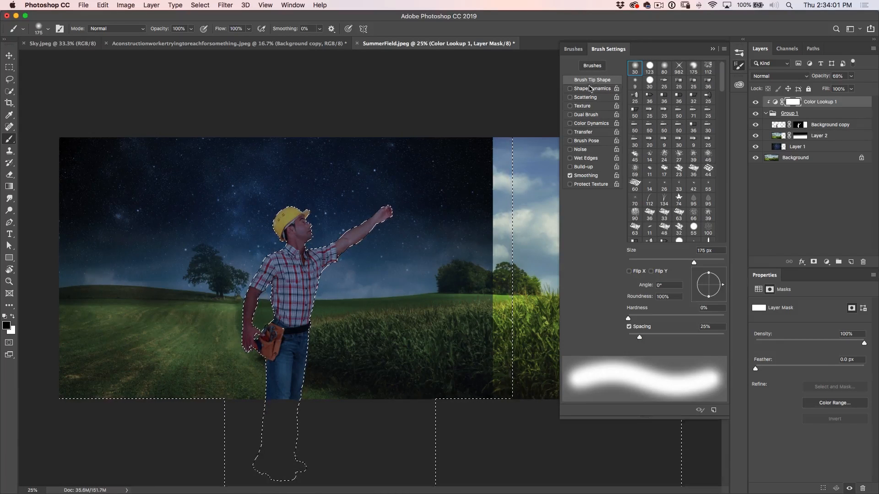
pyautogui.click(582, 132)
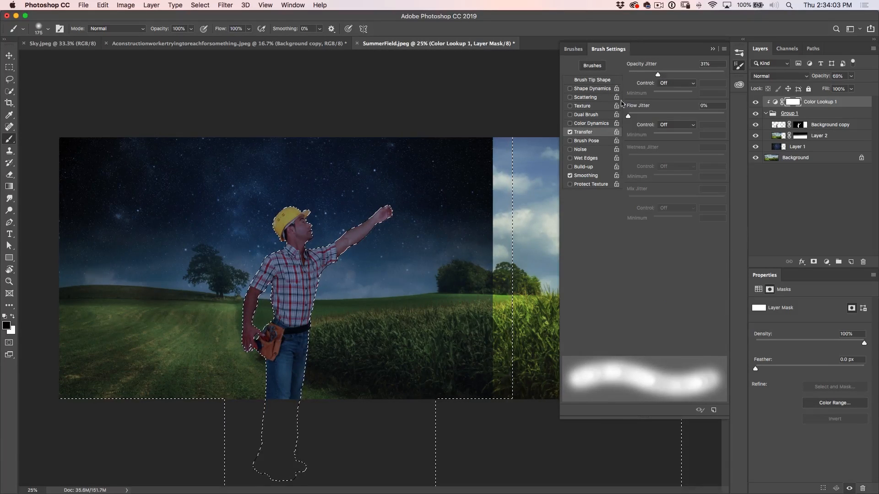
pyautogui.click(666, 83)
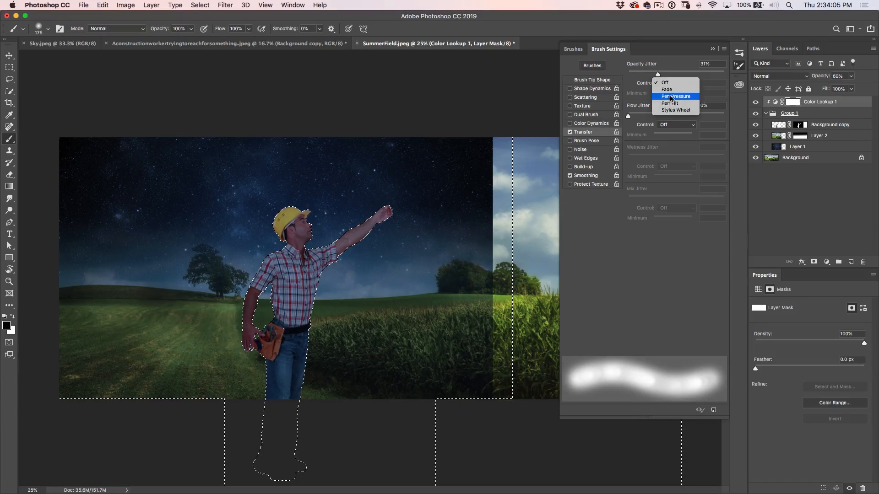
pyautogui.click(670, 97)
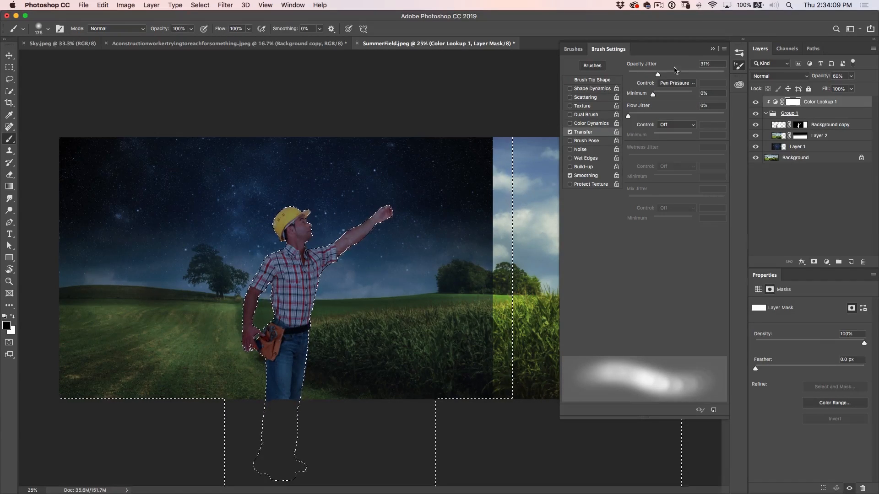
pyautogui.click(712, 49)
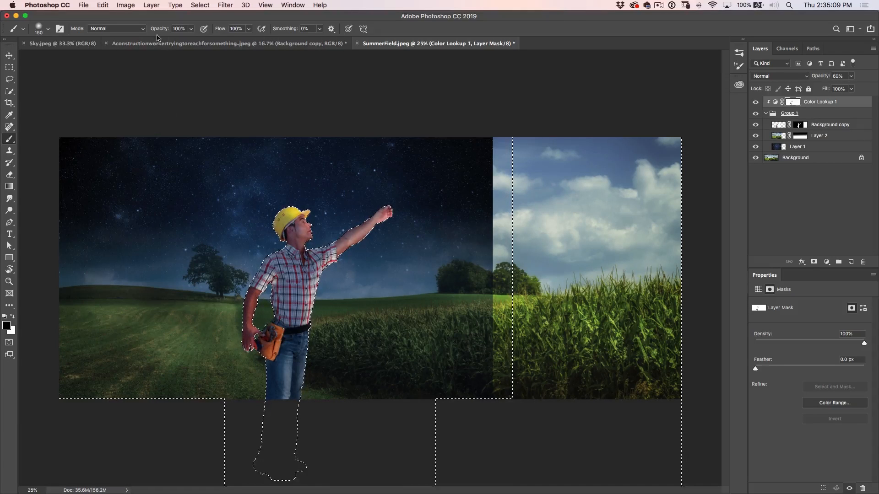
# Set the brush opacity to 35%, finish painting black over the worker on the Color Lookup mask, and deselect
pyautogui.moveTo(159, 29); pyautogui.dragTo(131, 40)
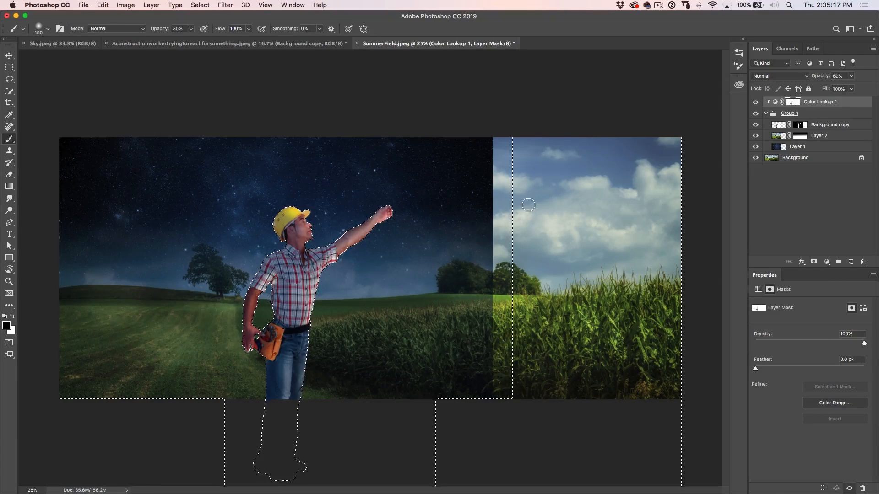
pyautogui.press('super+d')
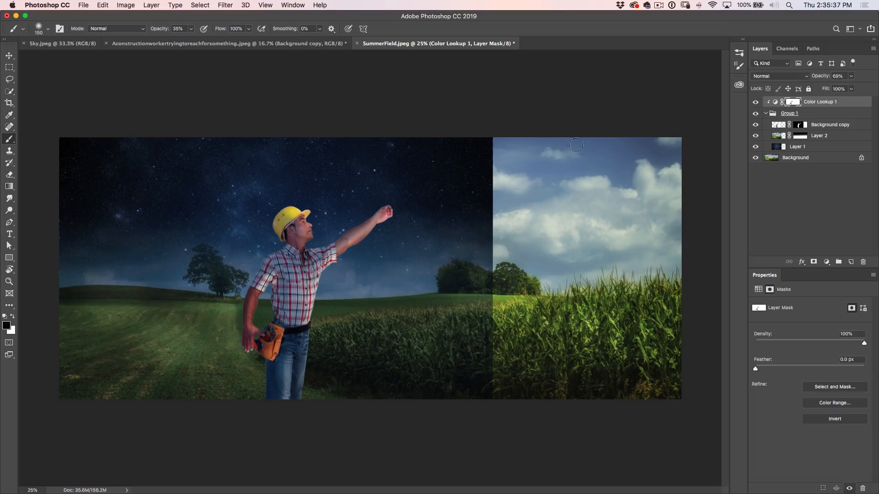
# Create a new layer between the worker and landscape copy layers, and load the starry sky layer's outline as a selection
pyautogui.click(823, 128)
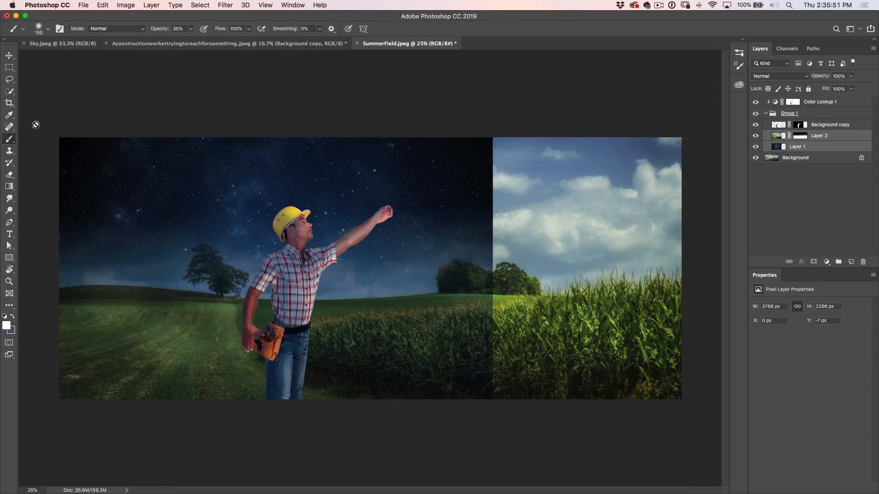
pyautogui.click(8, 58)
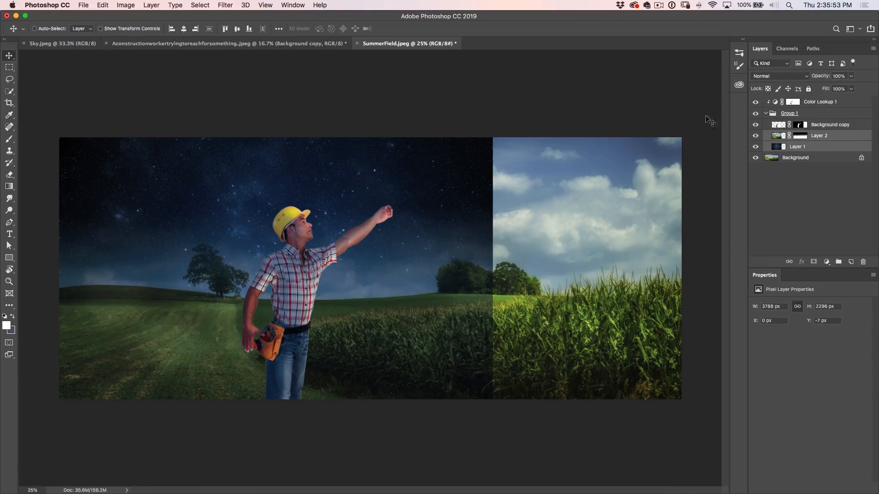
pyautogui.click(850, 262)
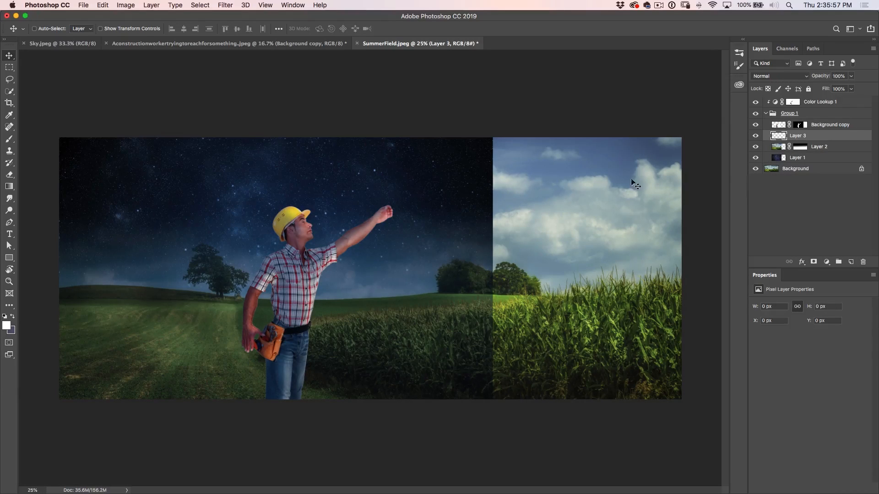
pyautogui.keyDown('super'); pyautogui.click(783, 158); pyautogui.keyUp('super')
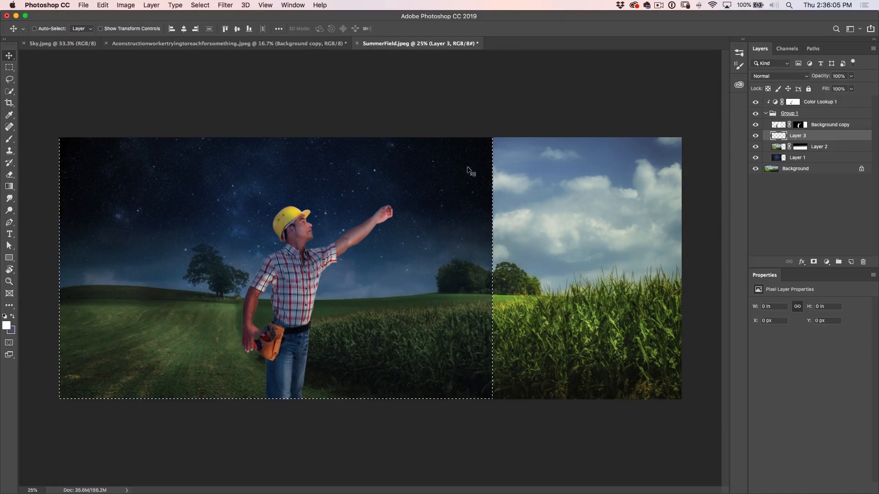
# Set up the Gradient tool with the Foreground to Transparent preset and keep white as the foreground color
pyautogui.click(8, 188)
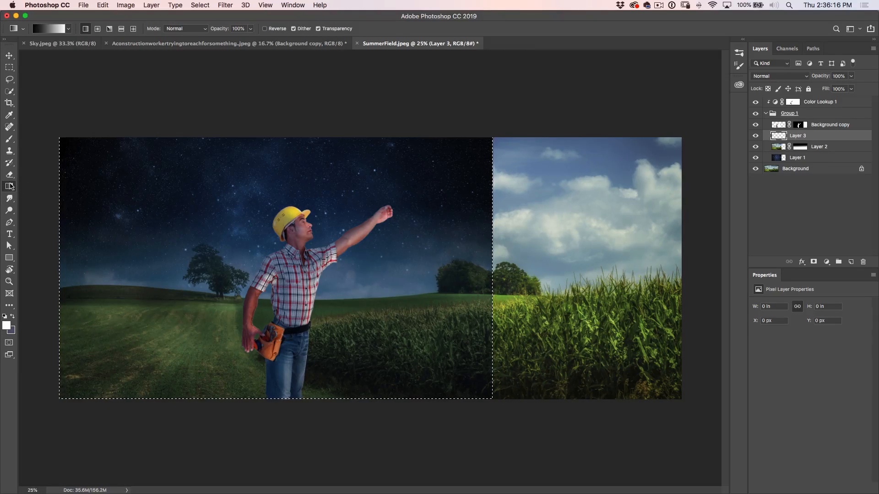
pyautogui.click(10, 187)
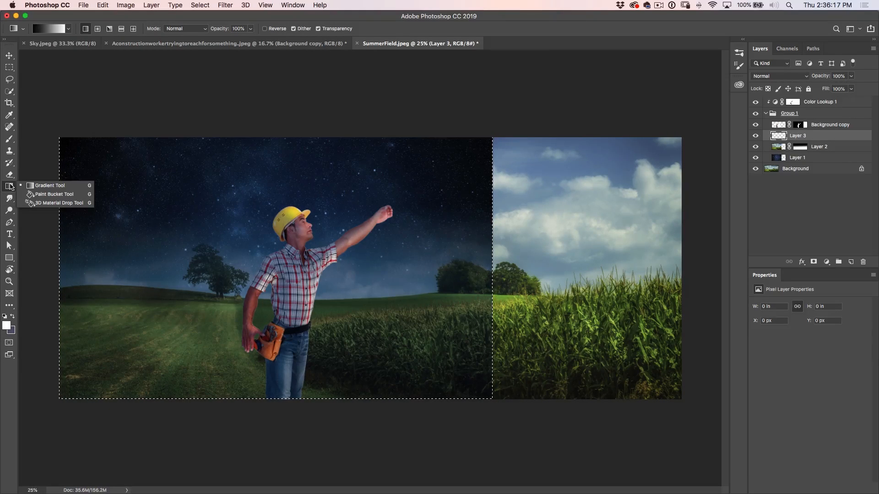
pyautogui.click(67, 29)
pyautogui.click(68, 28)
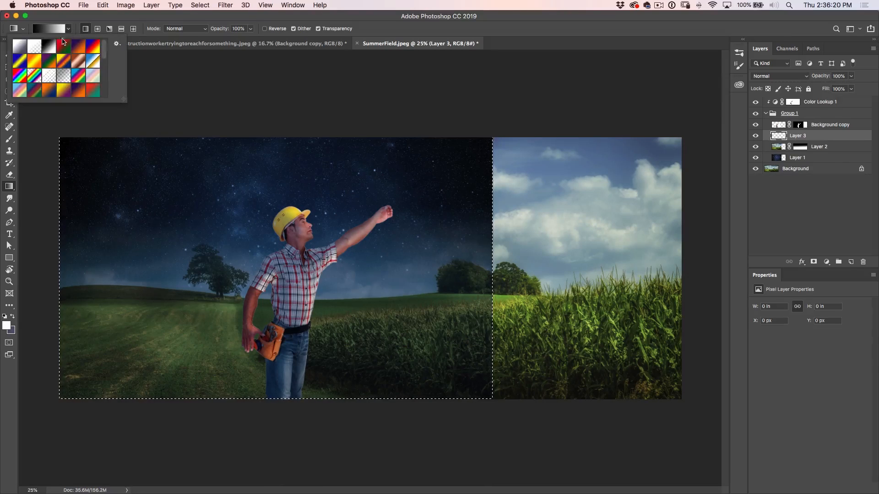
pyautogui.click(35, 46)
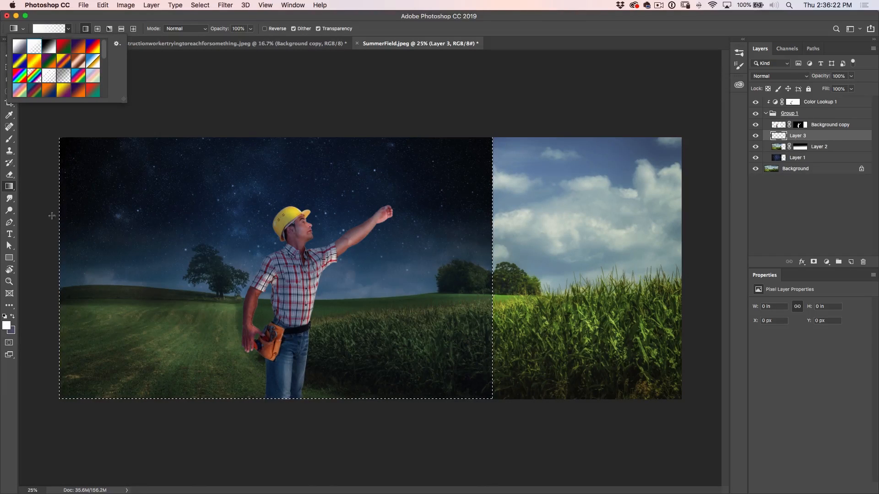
pyautogui.click(7, 325)
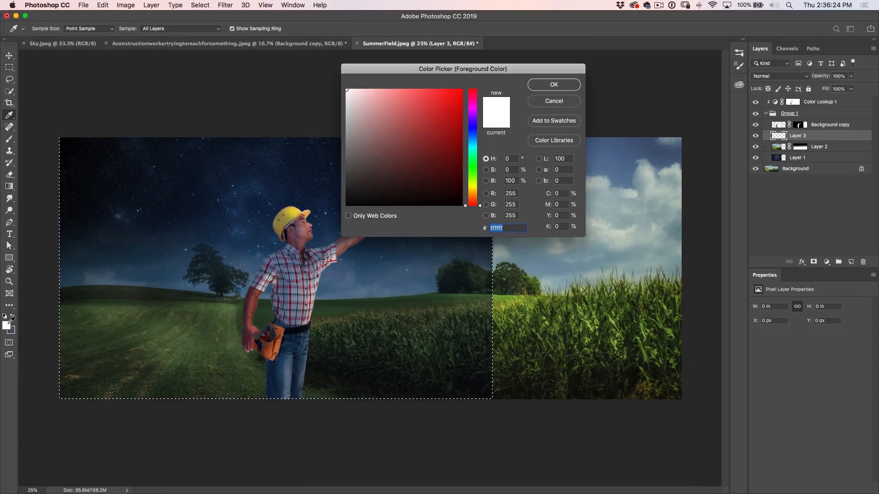
pyautogui.click(550, 85)
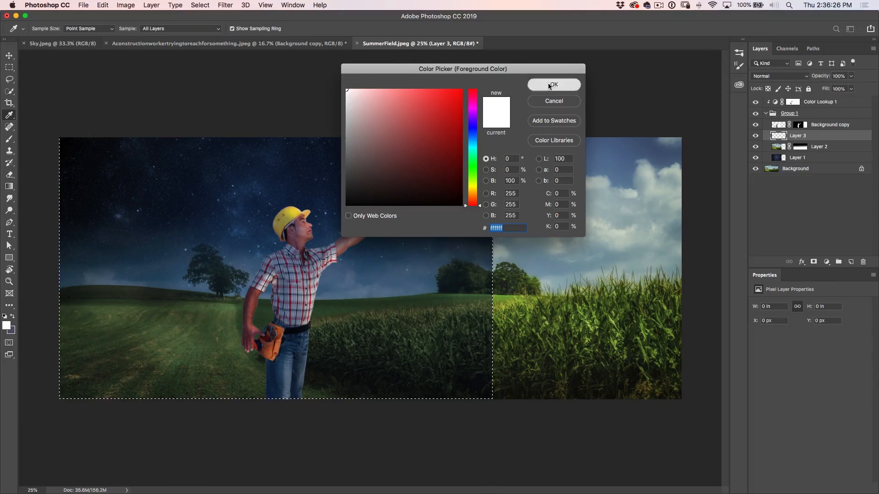
pyautogui.click(68, 30)
pyautogui.click(69, 30)
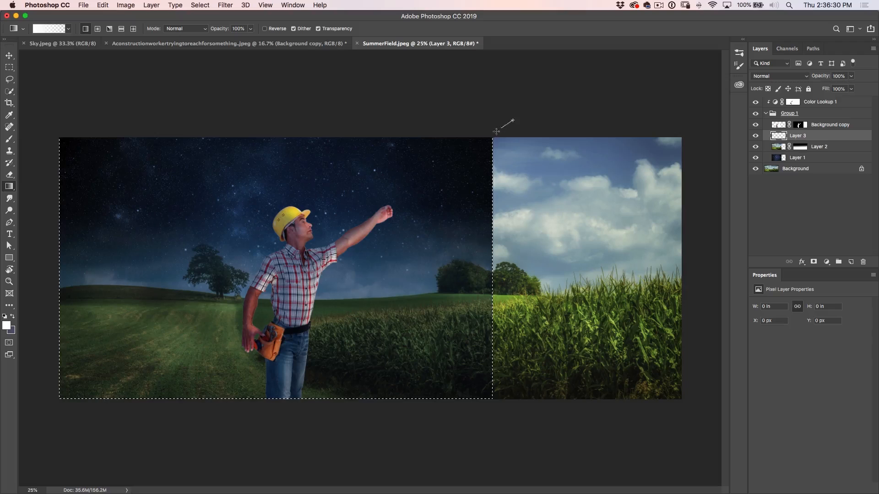
# Draw white-to-transparent gradients on Layer 3 inward from the night sky's upper right corner and down from its top edge, and deselect
pyautogui.moveTo(448, 180); pyautogui.dragTo(392, 229)
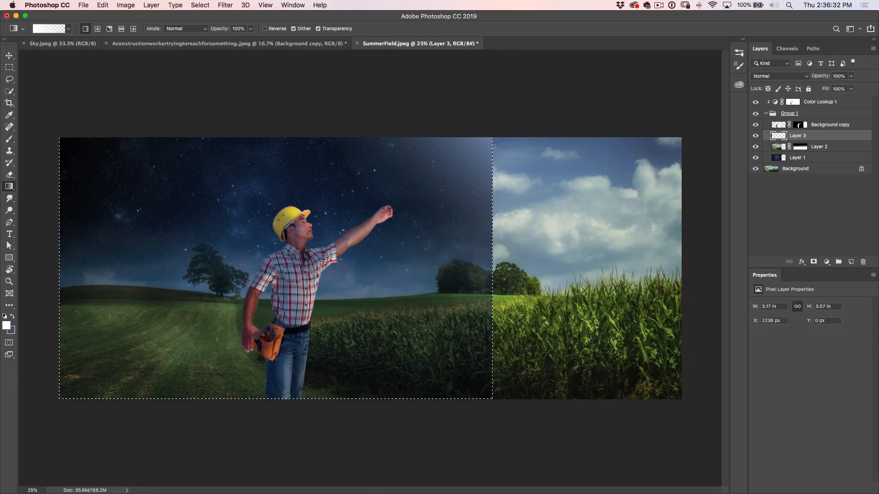
pyautogui.moveTo(505, 122); pyautogui.dragTo(404, 220)
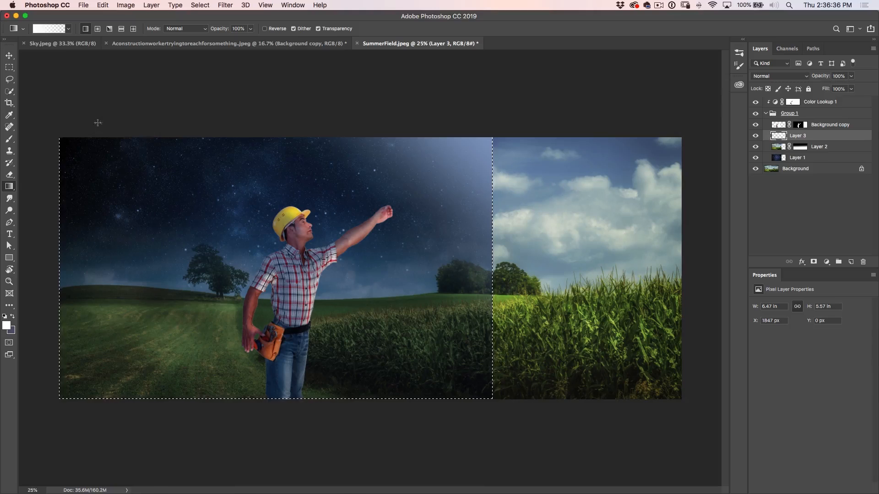
pyautogui.moveTo(86, 76); pyautogui.dragTo(140, 179)
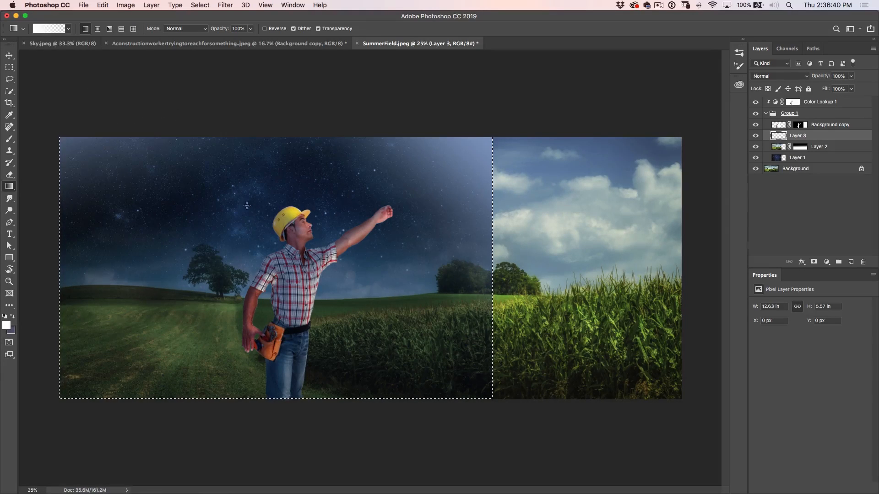
pyautogui.press('super+z')
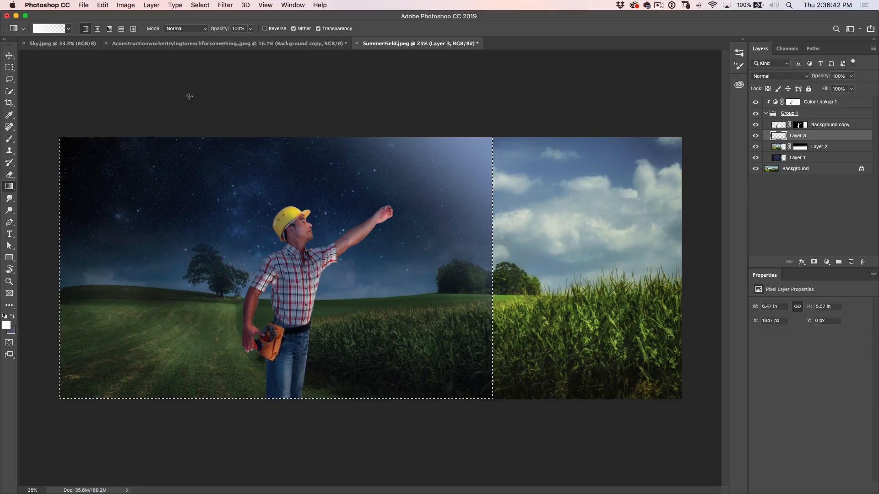
pyautogui.moveTo(189, 96); pyautogui.dragTo(193, 188)
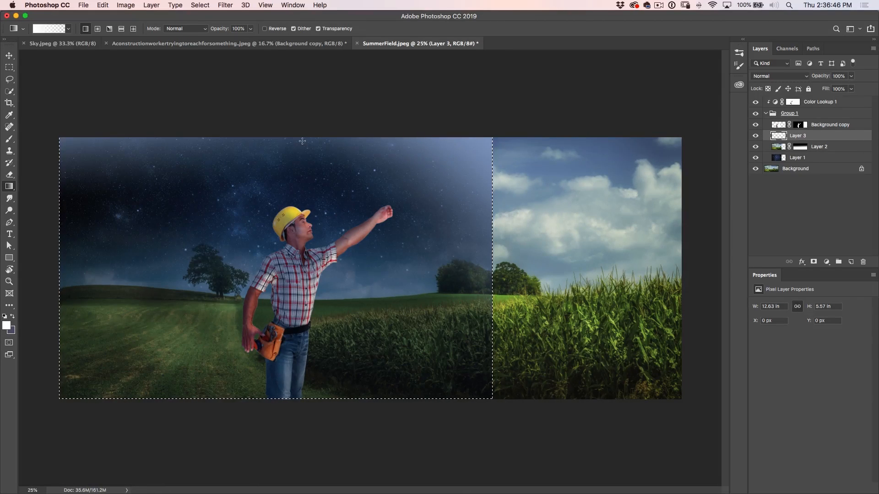
pyautogui.press('super+d')
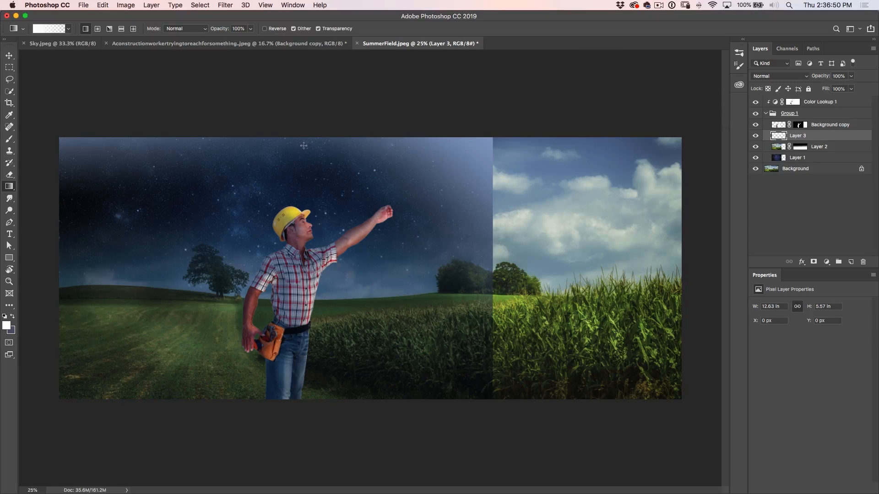
# Convert Layer 1, Layer 2 and Layer 3 together into one Smart Object
pyautogui.click(9, 56)
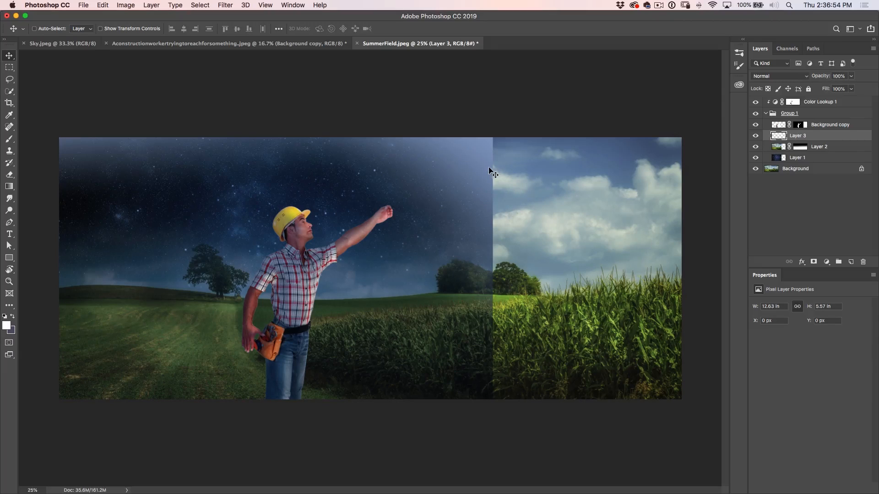
pyautogui.click(817, 158)
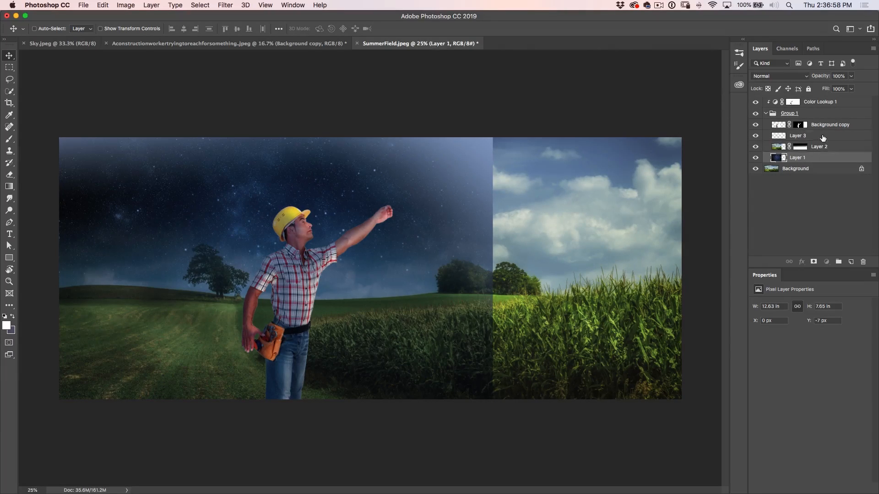
pyautogui.keyDown('shift'); pyautogui.click(823, 138); pyautogui.keyUp('shift')
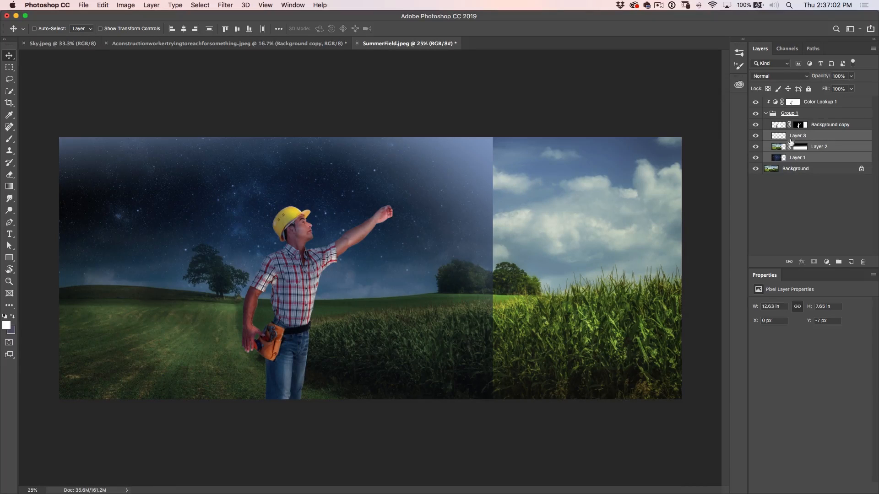
pyautogui.click(845, 138)
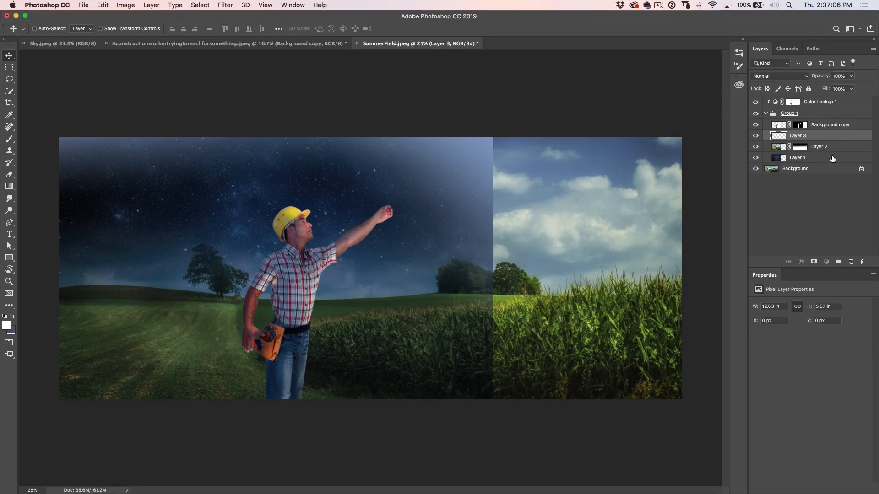
pyautogui.keyDown('shift'); pyautogui.click(832, 158); pyautogui.keyUp('shift')
pyautogui.rightClick(839, 134)
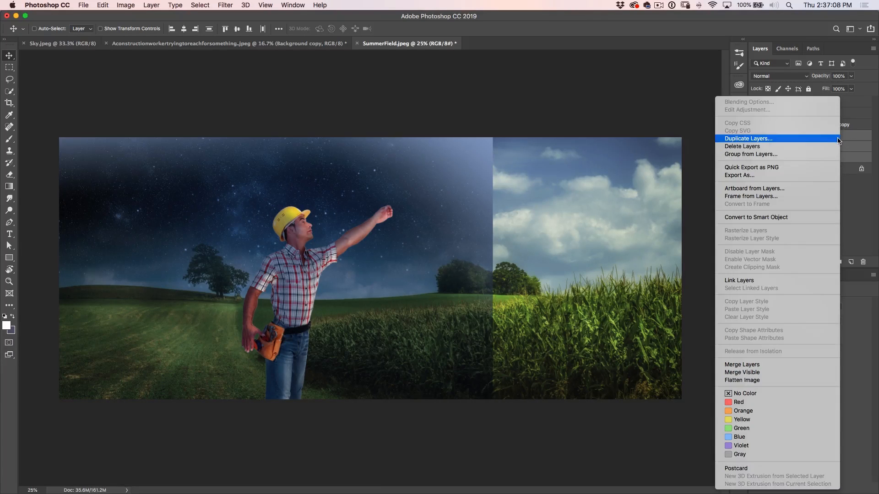
pyautogui.click(763, 218)
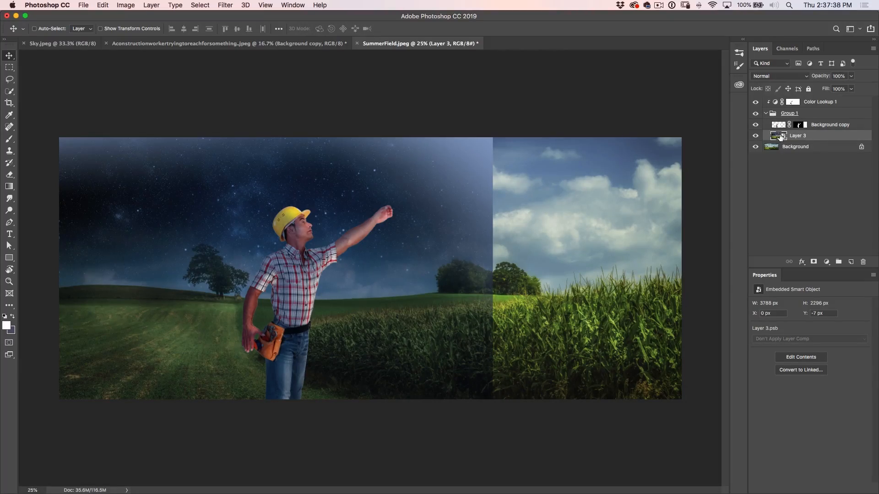
# Warp the night scene Smart Object so its upper right corner folds down to the worker's raised hand
pyautogui.press('super+t')
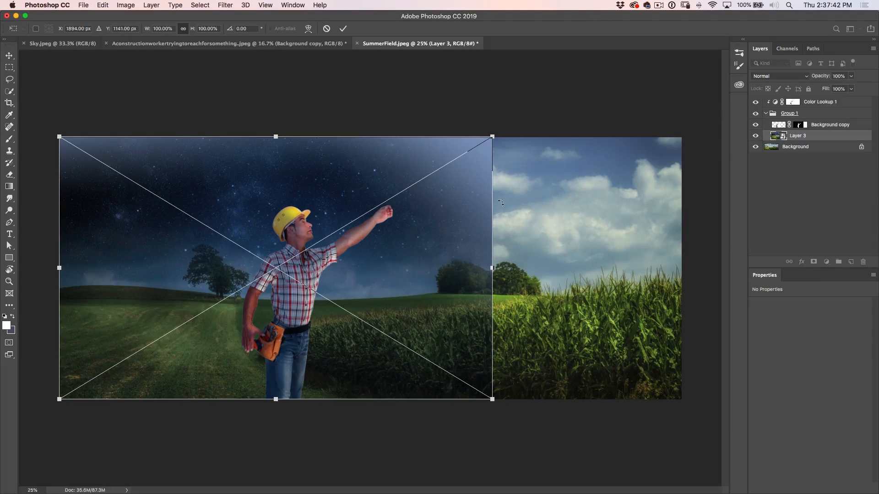
pyautogui.rightClick(436, 207)
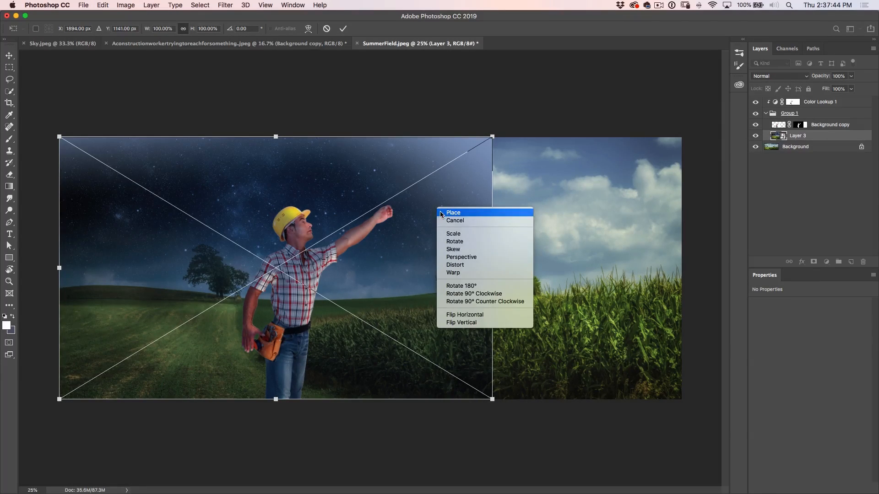
pyautogui.click(476, 273)
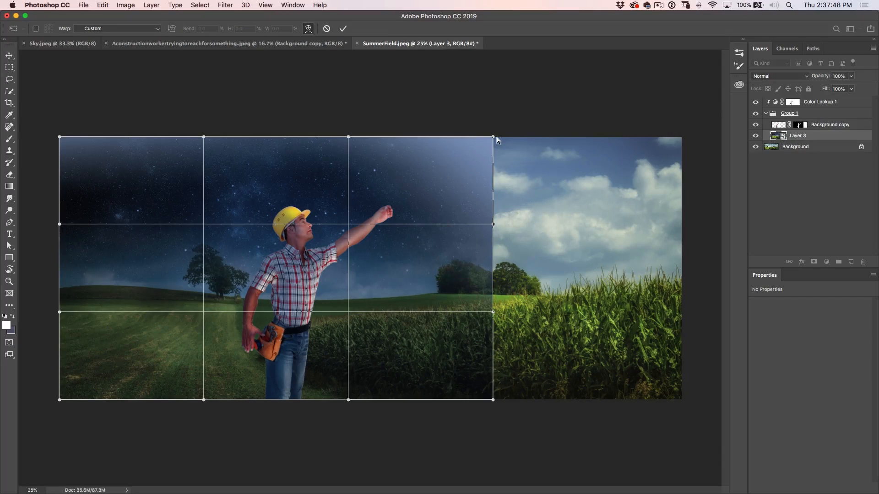
pyautogui.moveTo(493, 137); pyautogui.dragTo(387, 211)
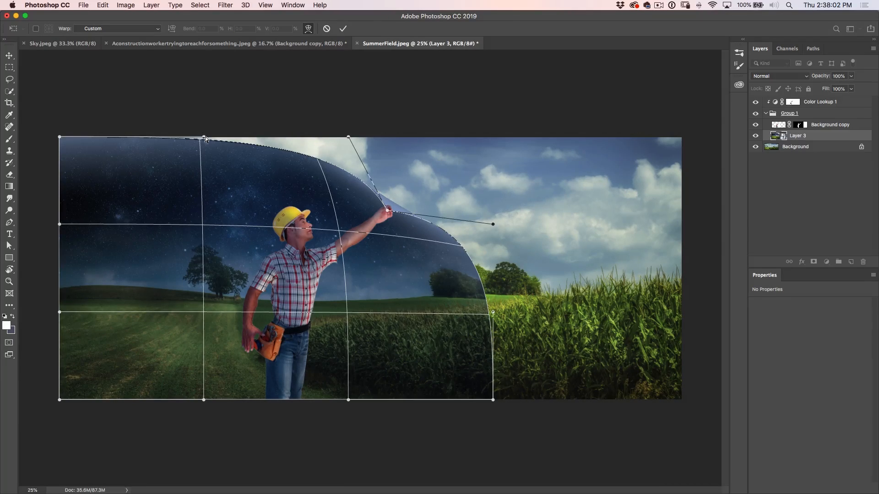
# Reshape the warp's top edge into a sagging curve and bulge its right edge outward like peeled paper, and apply the warp
pyautogui.moveTo(204, 138); pyautogui.dragTo(192, 158)
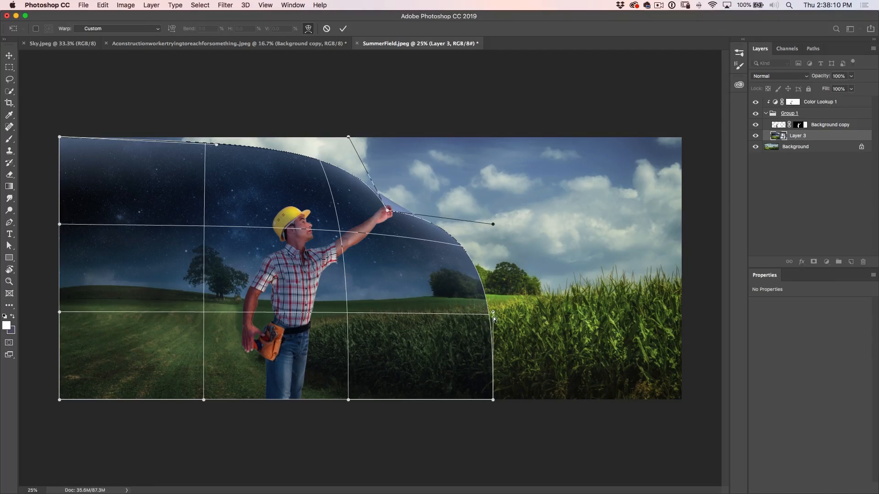
pyautogui.moveTo(470, 315); pyautogui.dragTo(464, 308)
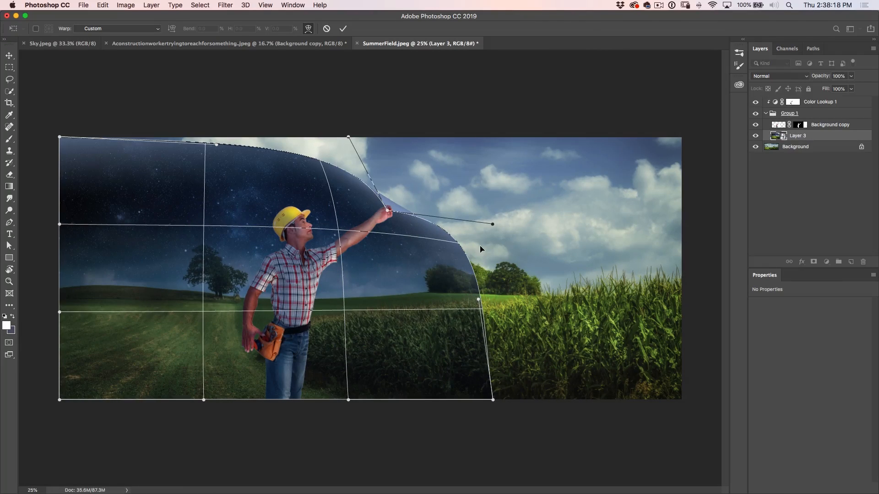
pyautogui.moveTo(474, 283); pyautogui.dragTo(481, 282)
pyautogui.moveTo(483, 282); pyautogui.dragTo(482, 285)
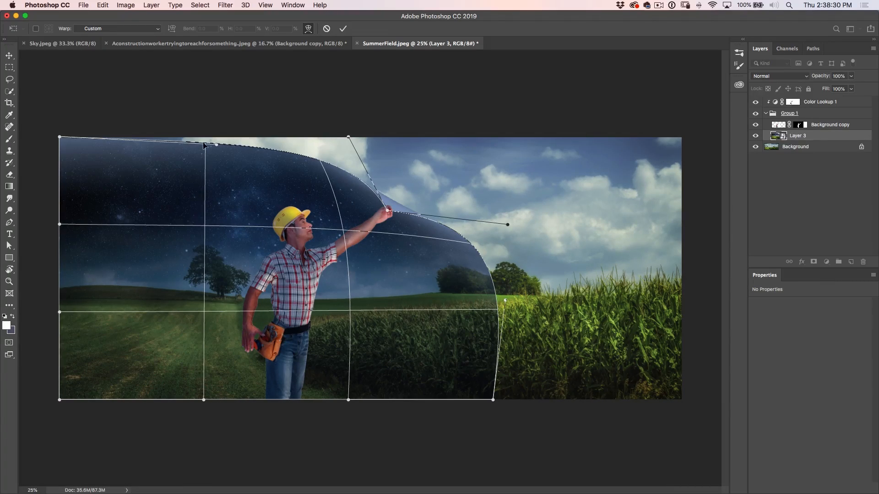
pyautogui.moveTo(218, 147); pyautogui.dragTo(247, 187)
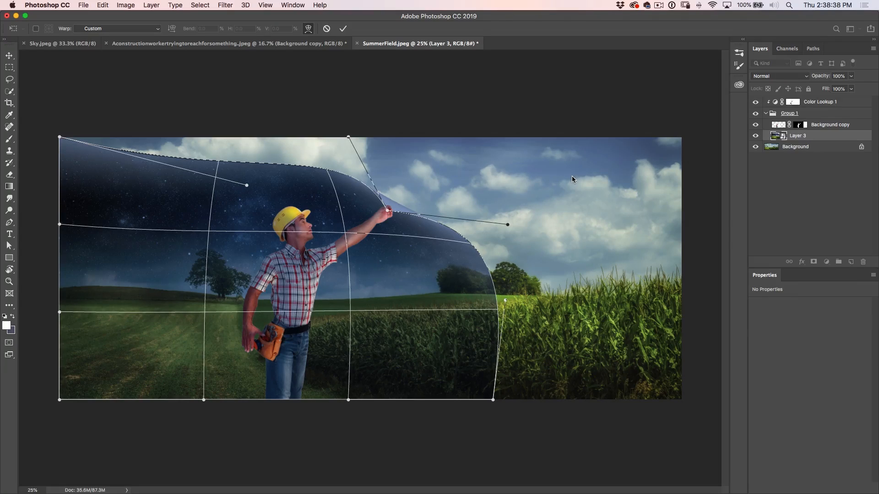
pyautogui.press('Return')
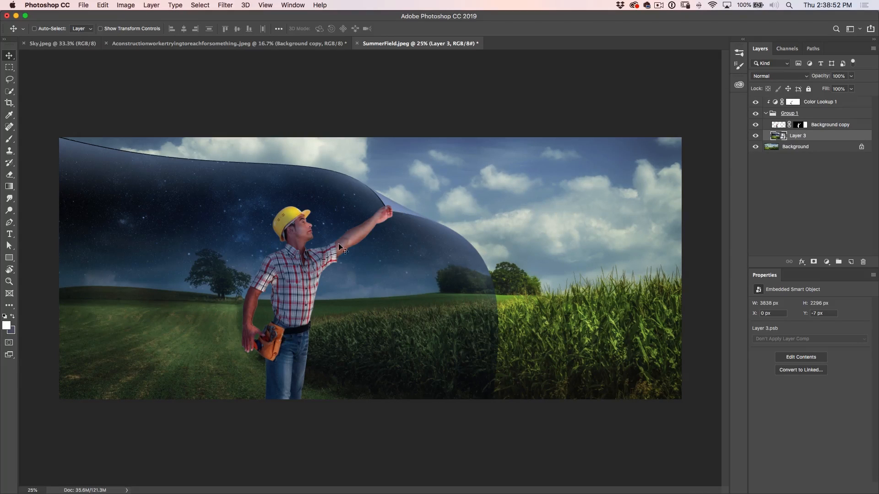
# Hide the worker layer and the Color Lookup adjustment to expose the folded corner of the night scene
pyautogui.click(9, 281)
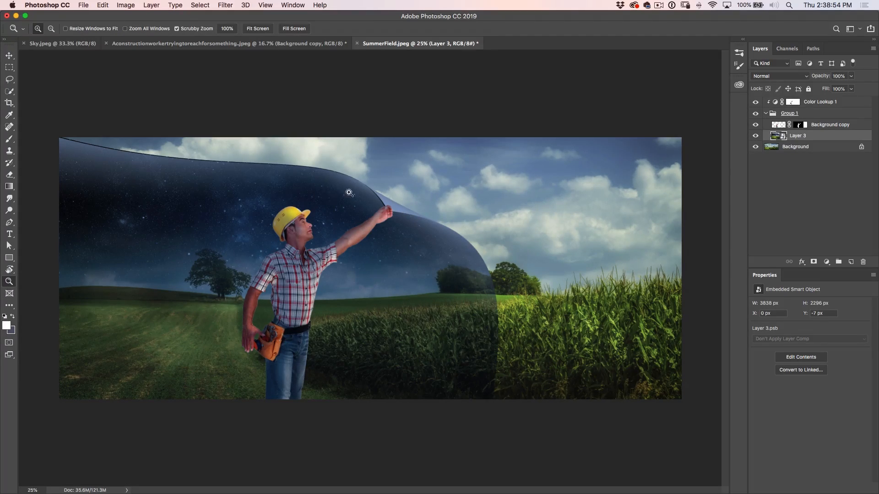
pyautogui.click(410, 197)
pyautogui.click(411, 197)
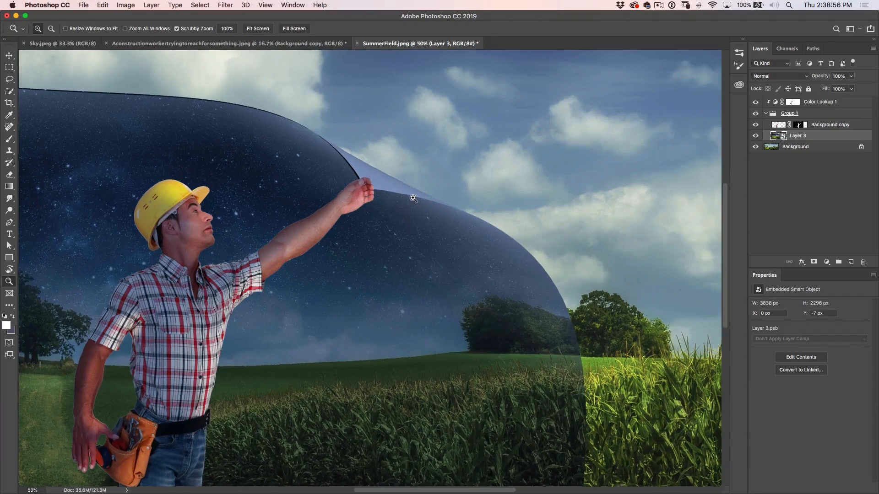
pyautogui.click(410, 197)
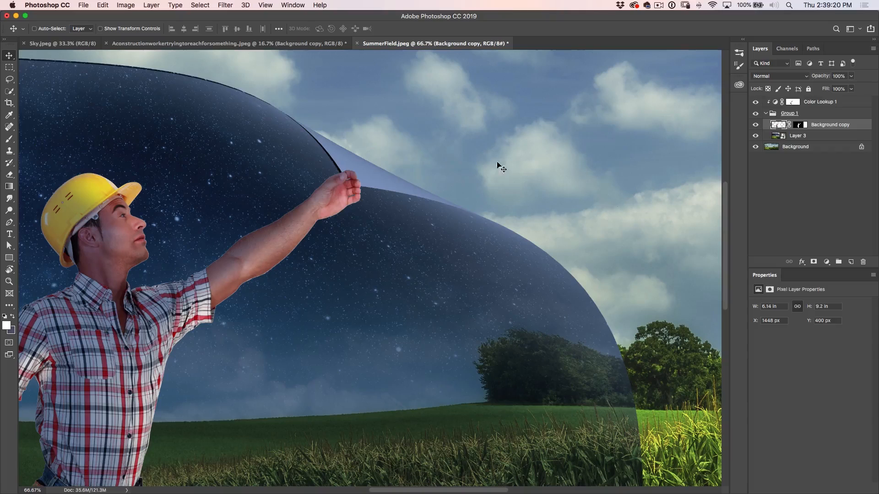
pyautogui.click(756, 126)
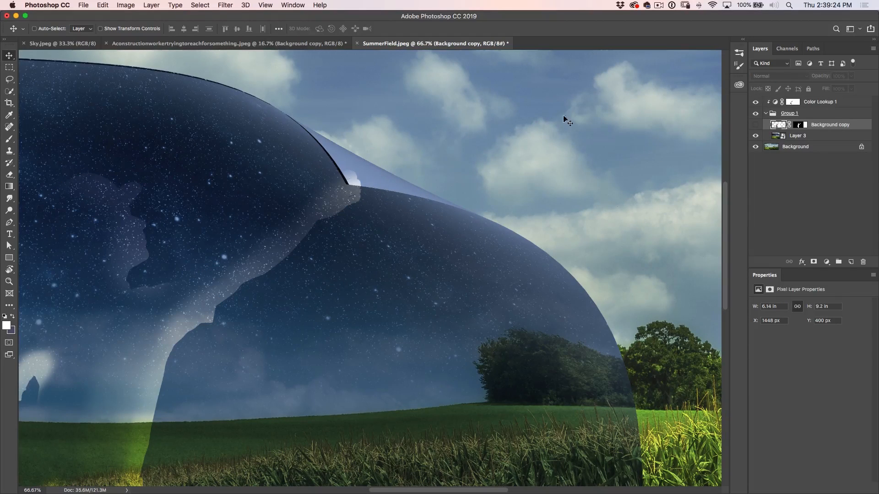
pyautogui.click(755, 102)
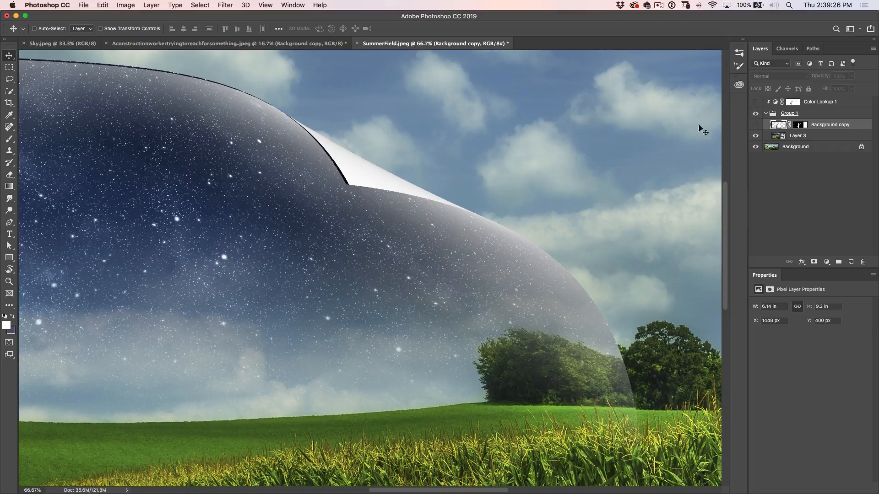
# Select the white underside of the folded corner on Layer 3 with the Magic Wand at tolerance 32
pyautogui.press('w')
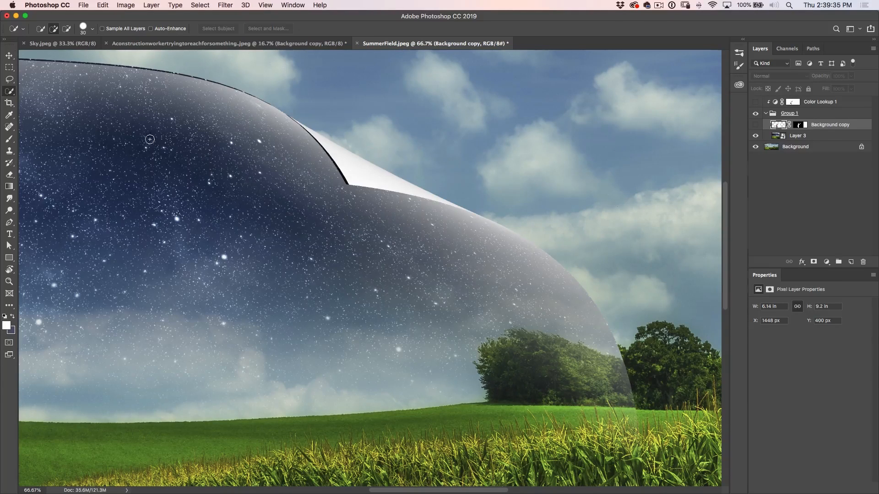
pyautogui.click(11, 91)
pyautogui.click(35, 101)
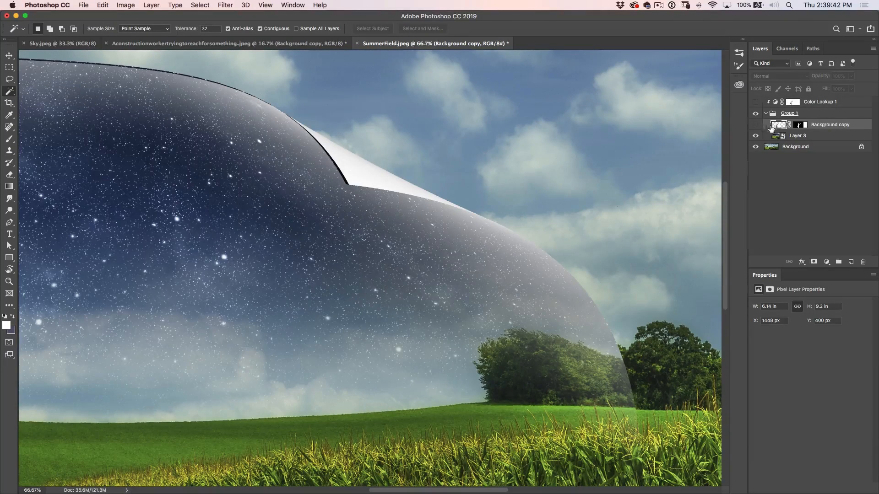
pyautogui.click(788, 136)
pyautogui.click(357, 166)
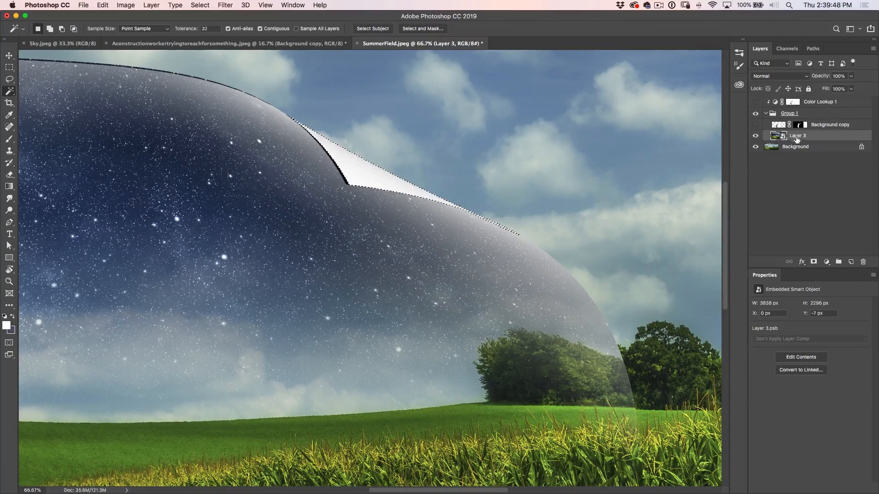
# Show the worker layer and, with the brush at 100% opacity, mask out the fingertips behind the fold while keeping the thumb in front
pyautogui.click(755, 125)
pyautogui.click(801, 125)
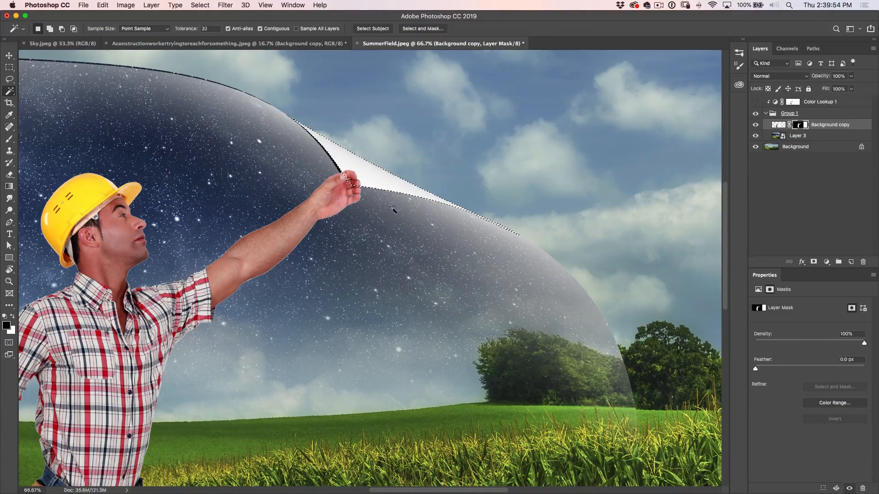
pyautogui.scroll(3, 334, 215)
pyautogui.scroll(1, 334, 215)
pyautogui.click(387, 163)
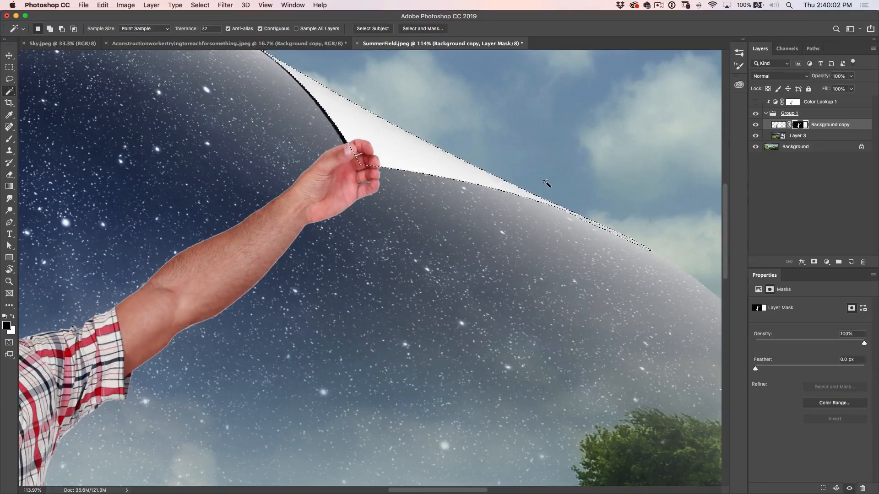
pyautogui.press('b')
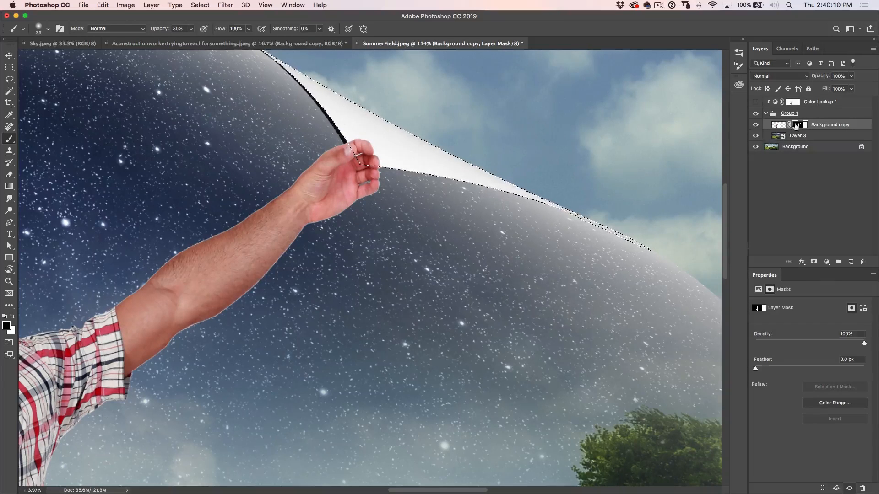
pyautogui.moveTo(166, 35); pyautogui.dragTo(226, 37)
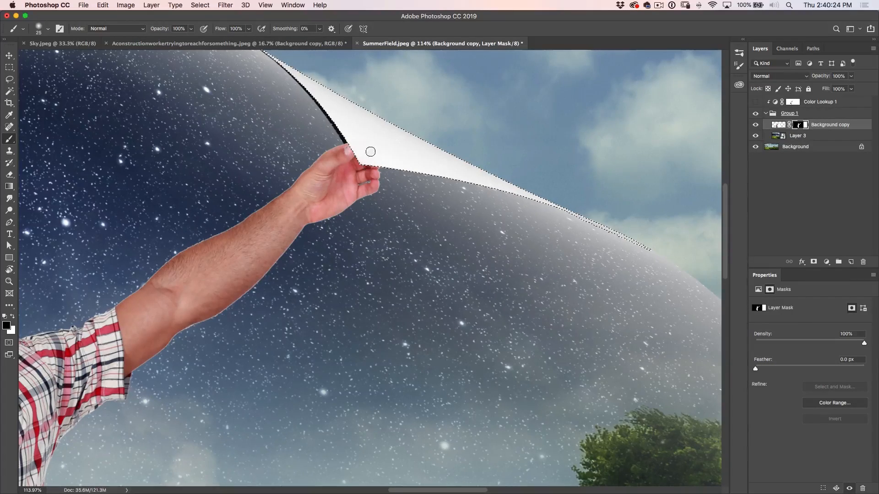
pyautogui.press('x')
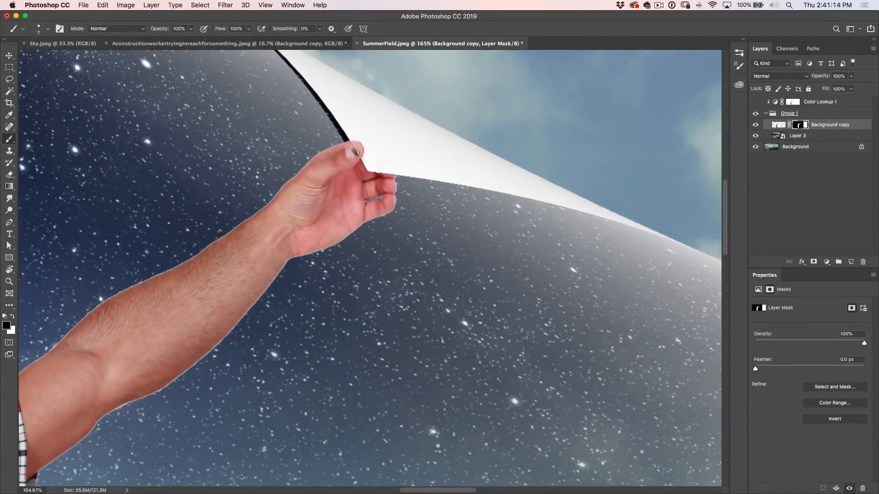
pyautogui.press('x')
# Show the Color Lookup and, with the worker's mask loaded as a selection, paint its mask white over the untinted fold patch beside the fingers
pyautogui.click(756, 102)
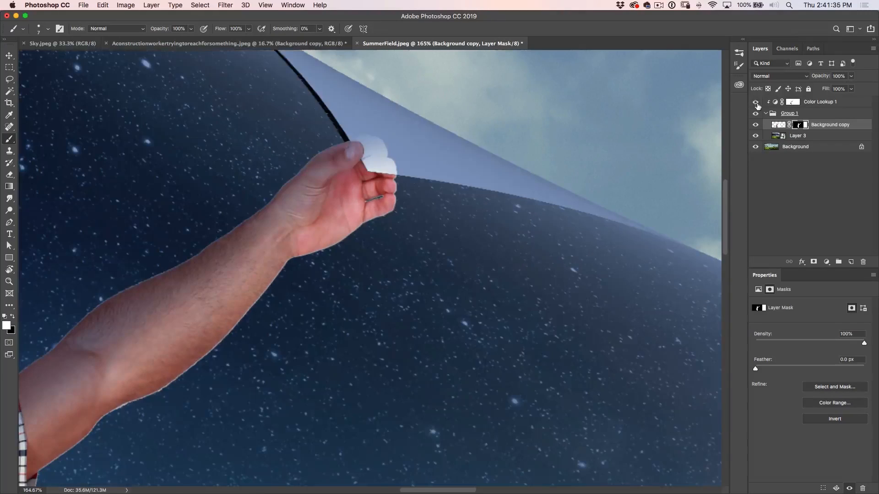
pyautogui.keyDown('super'); pyautogui.click(795, 129); pyautogui.keyUp('super')
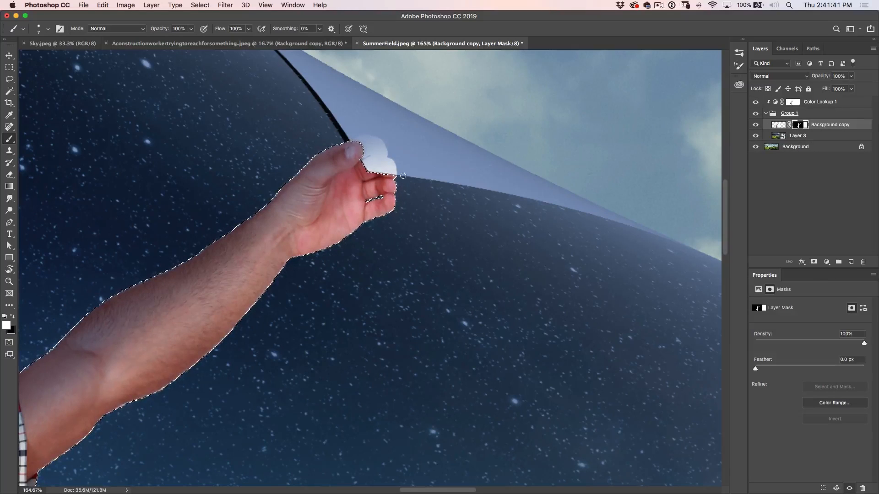
pyautogui.click(793, 102)
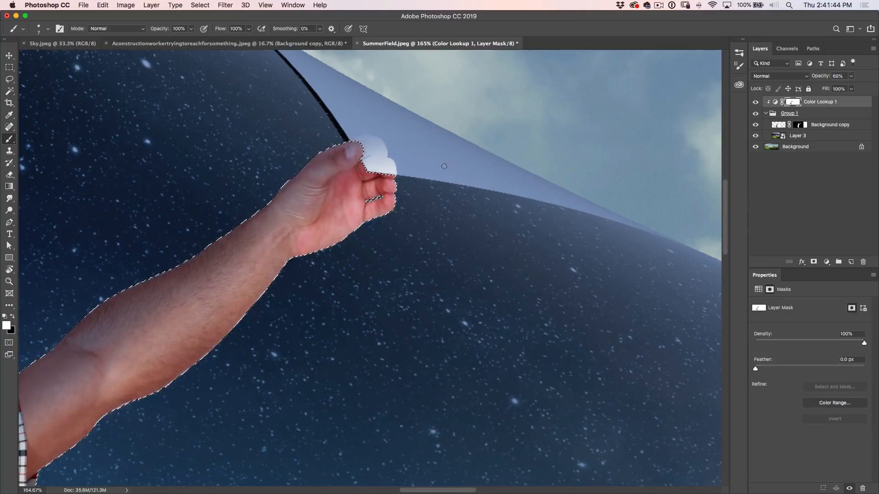
pyautogui.press('super+d')
pyautogui.press(']')
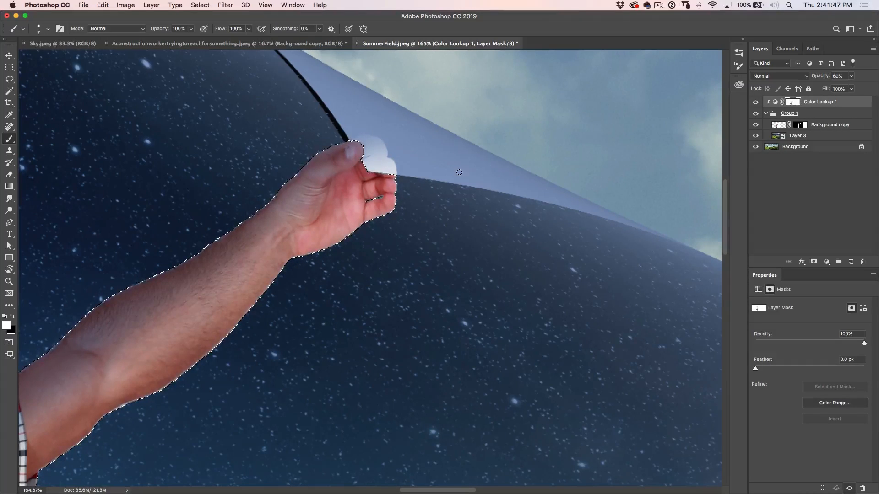
pyautogui.press(']')
pyautogui.press(']')
pyautogui.press(']')
pyautogui.press(']')
pyautogui.press(']')
pyautogui.press(']')
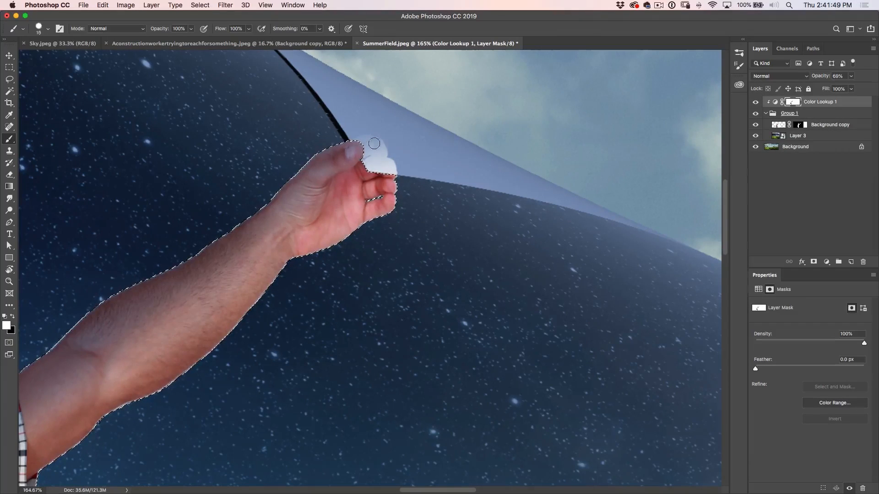
pyautogui.moveTo(365, 135)
pyautogui.mouseDown()
pyautogui.moveTo(369, 165)
pyautogui.moveTo(399, 140)
pyautogui.moveTo(402, 169)
pyautogui.mouseUp()
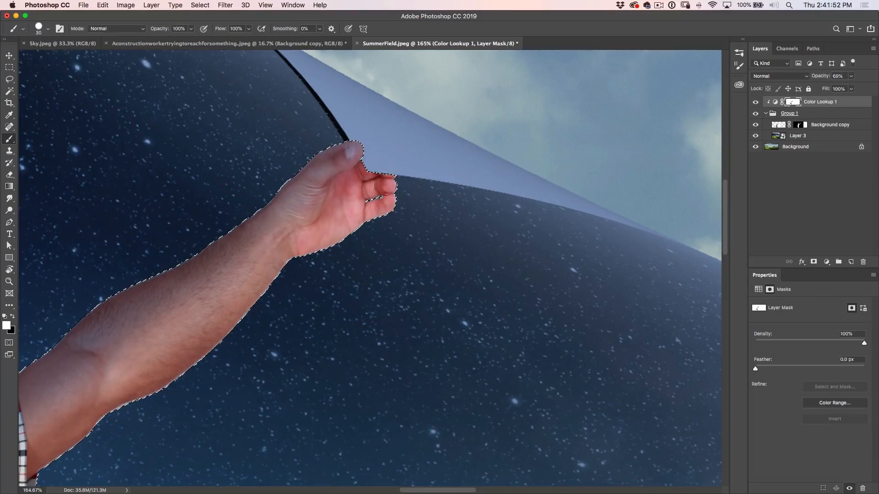
pyautogui.press('super+d')
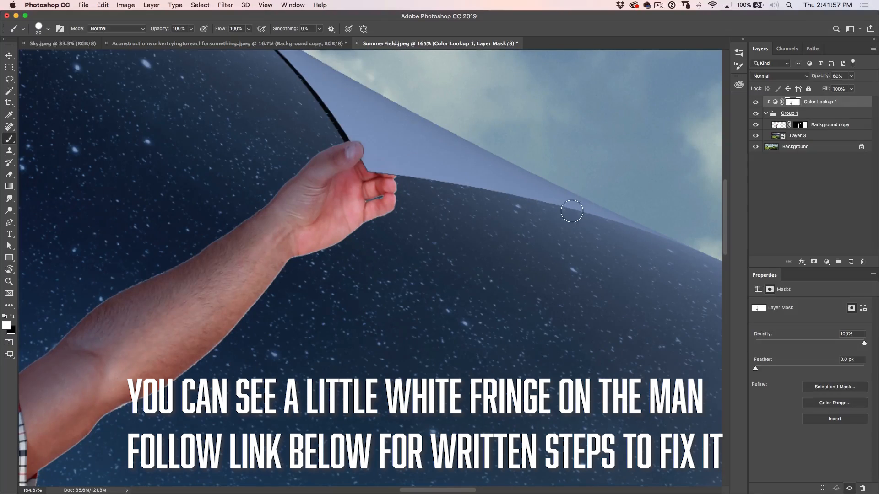
# Load the outline of the warped Layer 3 as a selection and add it to that layer as a mask
pyautogui.press('super+0')
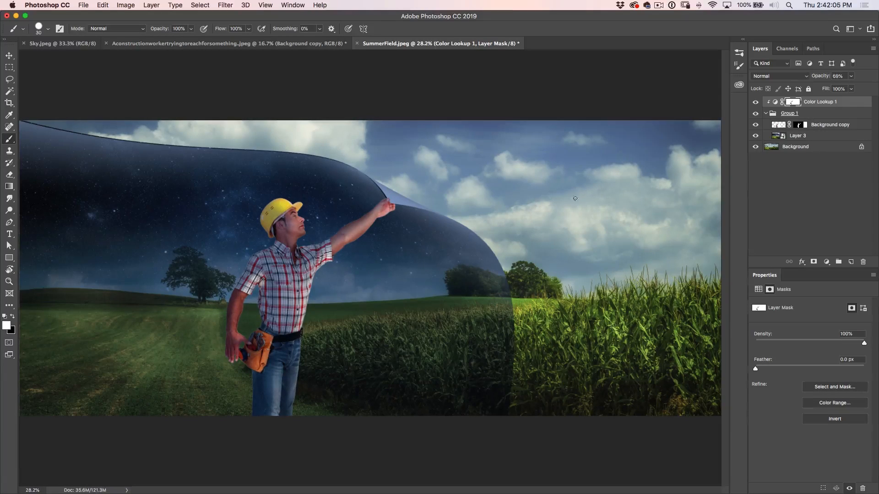
pyautogui.keyDown('super'); pyautogui.click(780, 127); pyautogui.keyUp('super')
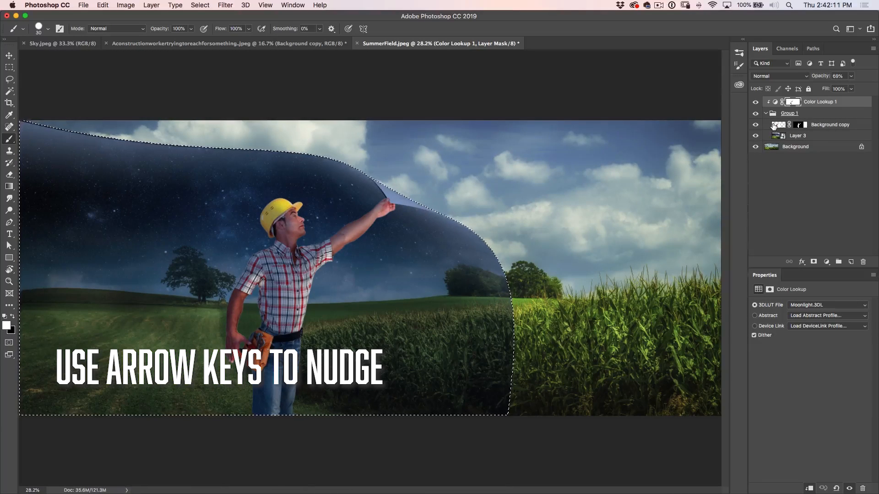
pyautogui.click(778, 135)
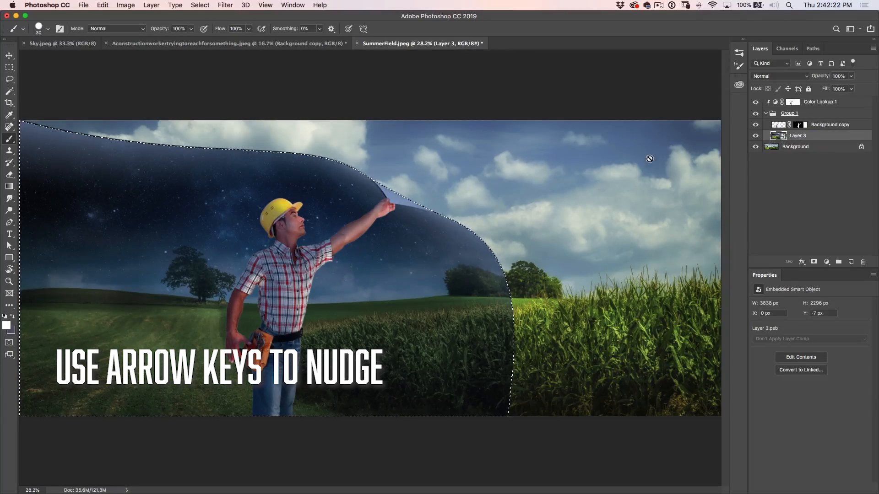
pyautogui.click(814, 262)
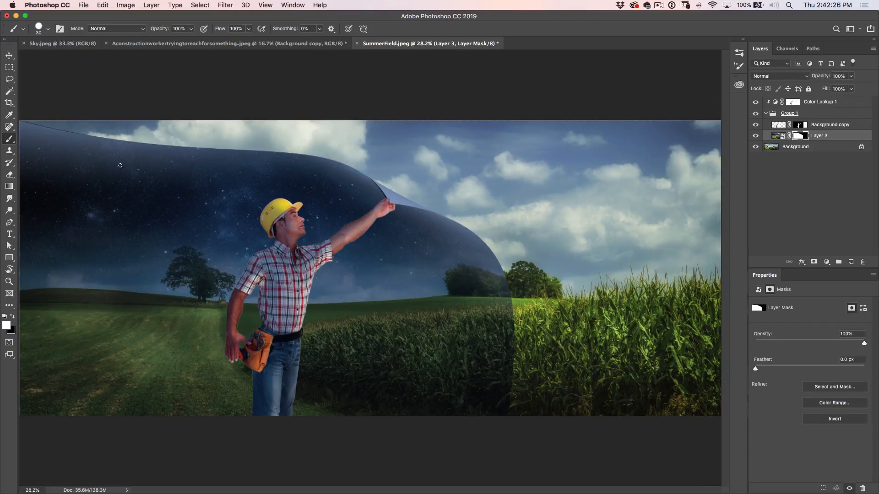